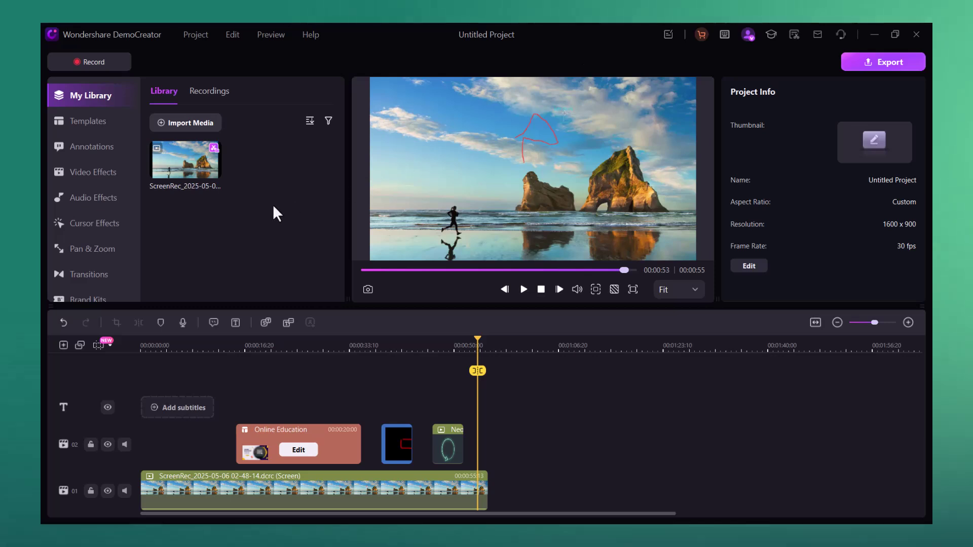
# - Select the ScreenRec beach recording in My Library to show its cursor settings, then browse Templates
pyautogui.click(186, 183)
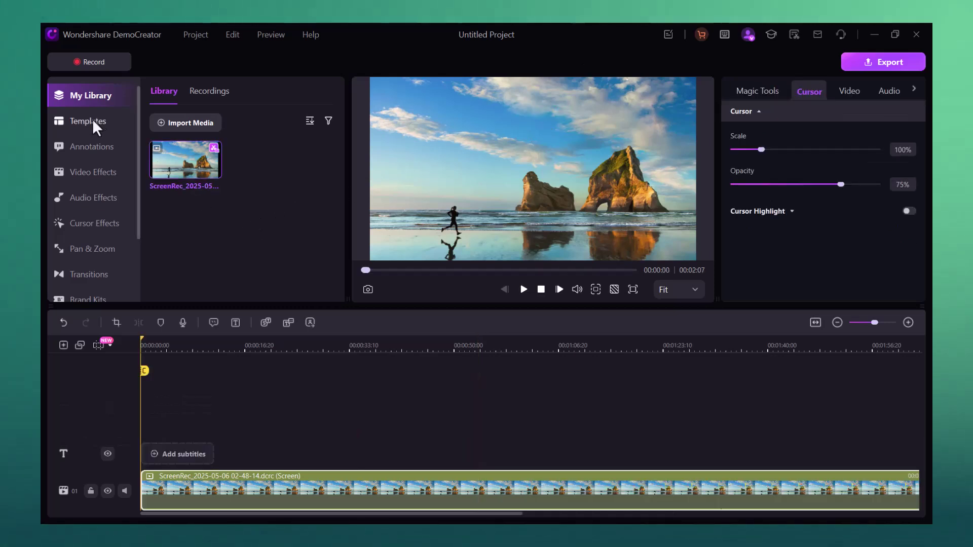
pyautogui.click(93, 122)
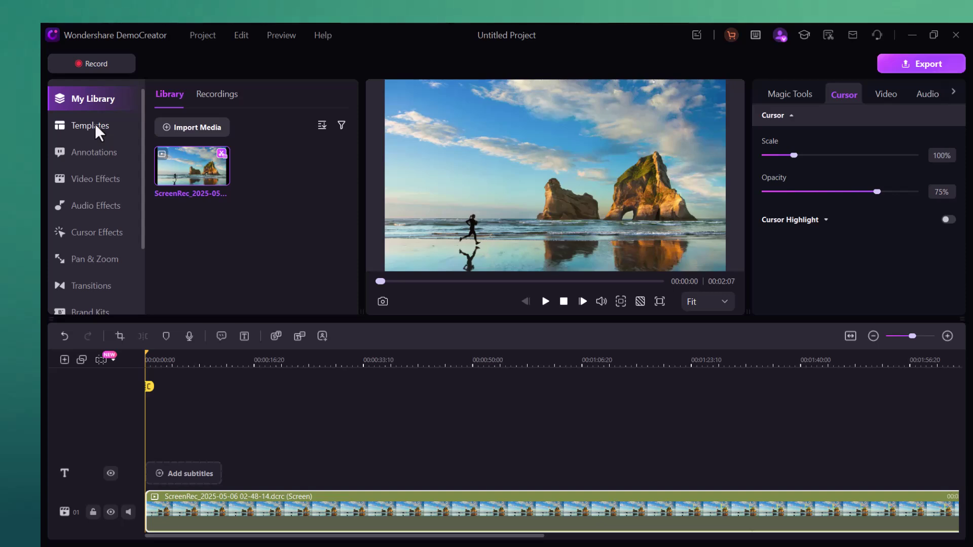
pyautogui.click(95, 125)
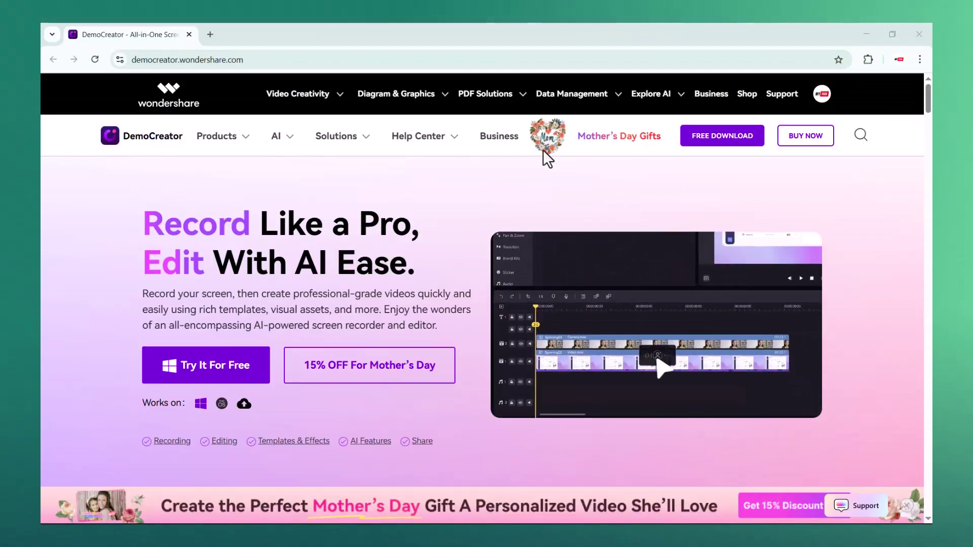
# - View the Game, Virtual Avatar, Video Presentation, Camera and Audio Recorder demos on the site
pyautogui.scroll(-4, 543, 149)
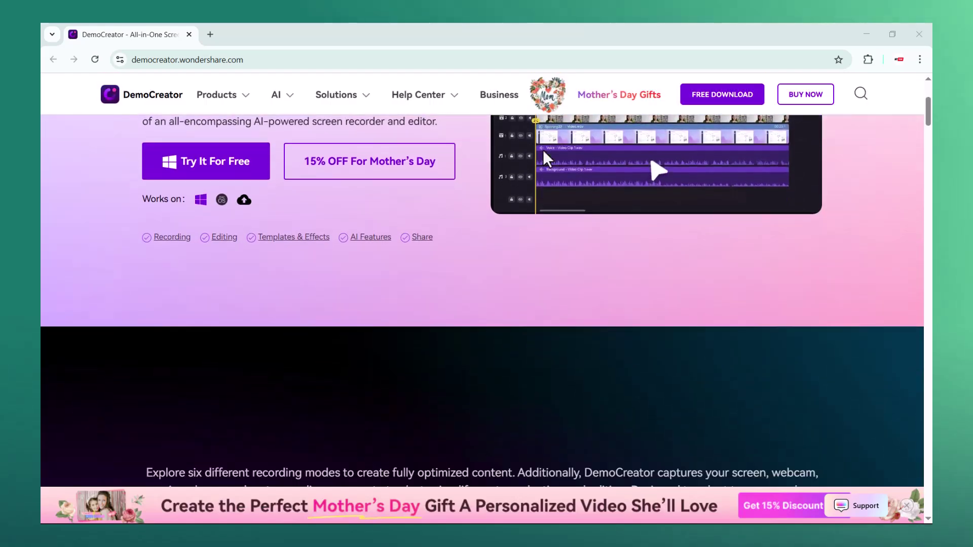
pyautogui.scroll(-3, 543, 150)
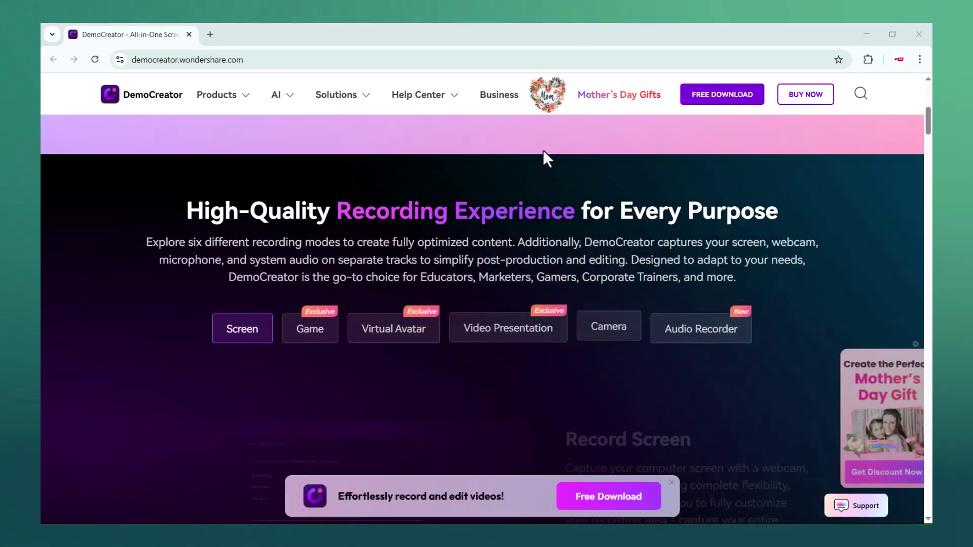
pyautogui.scroll(-3, 543, 150)
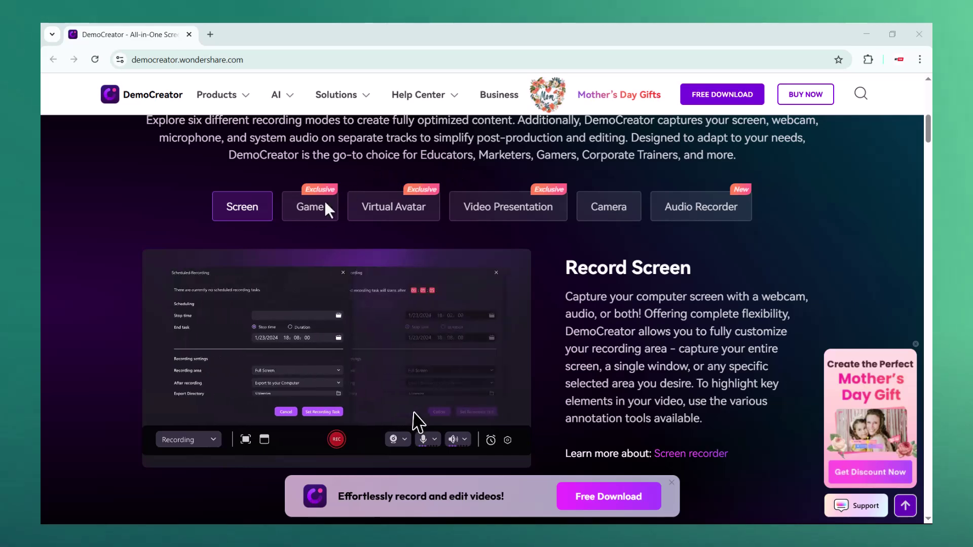
pyautogui.click(316, 209)
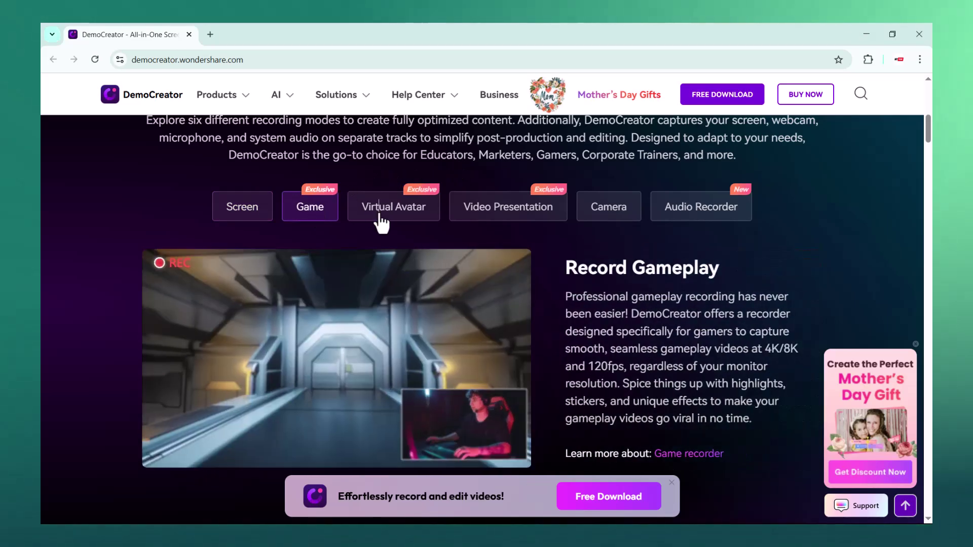
pyautogui.click(382, 220)
pyautogui.click(498, 223)
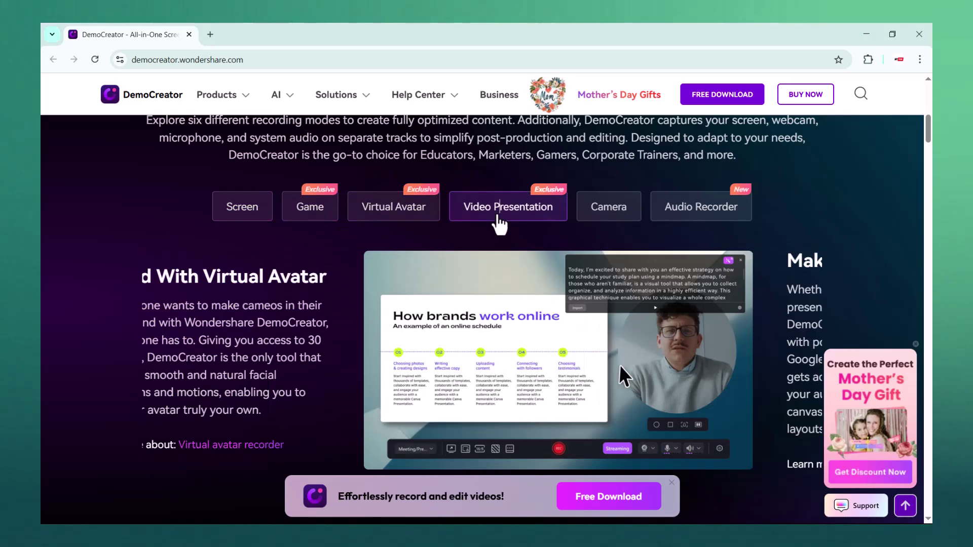
pyautogui.click(611, 213)
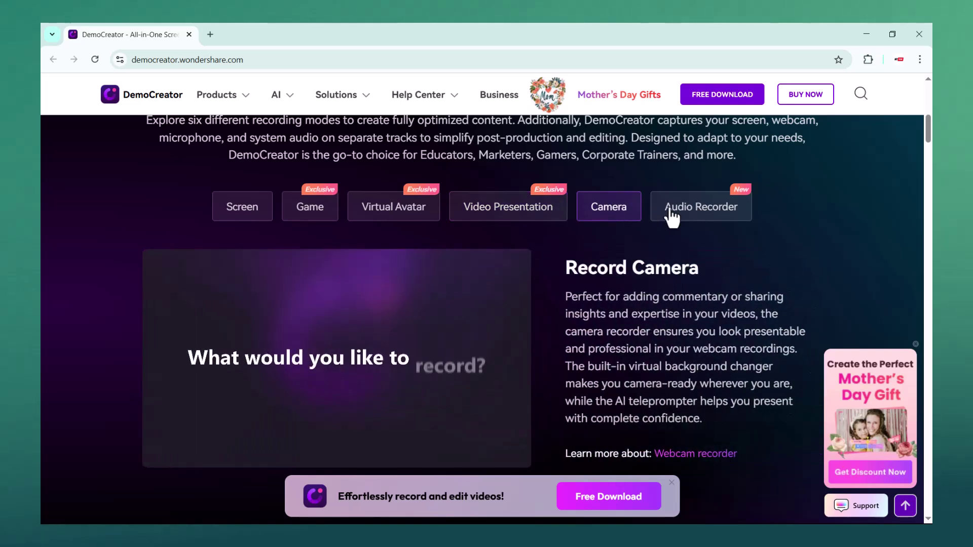
pyautogui.click(672, 216)
pyautogui.scroll(-5, 645, 217)
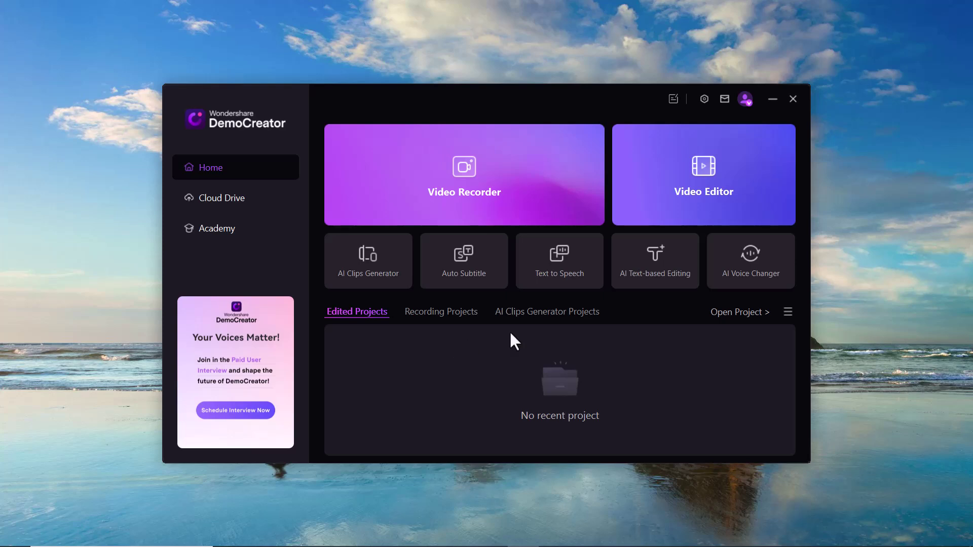
# - Start a Video Recorder session in Screen mode with a 1600 × 900 capture area
pyautogui.click(429, 203)
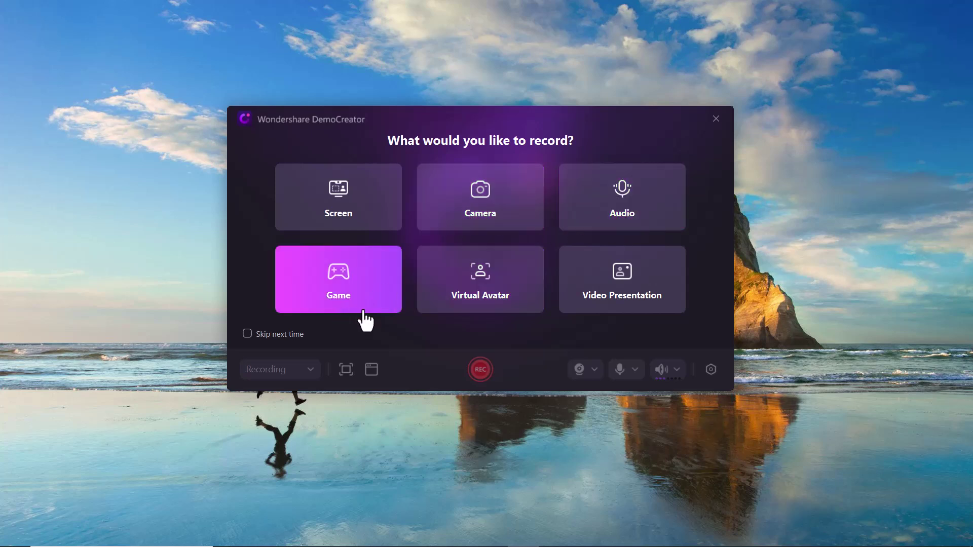
pyautogui.click(370, 227)
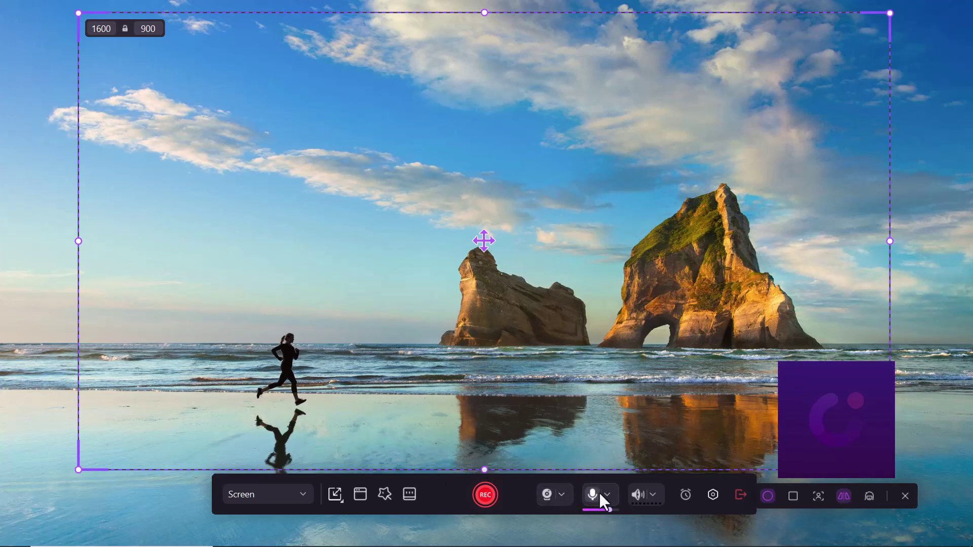
# - Turn off the camera and set the microphone to No Record
pyautogui.click(546, 496)
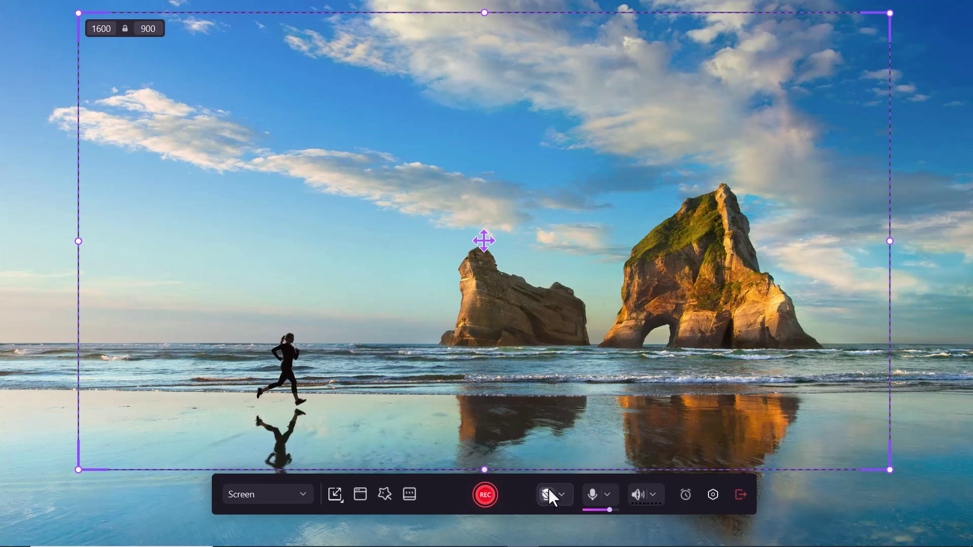
pyautogui.click(562, 494)
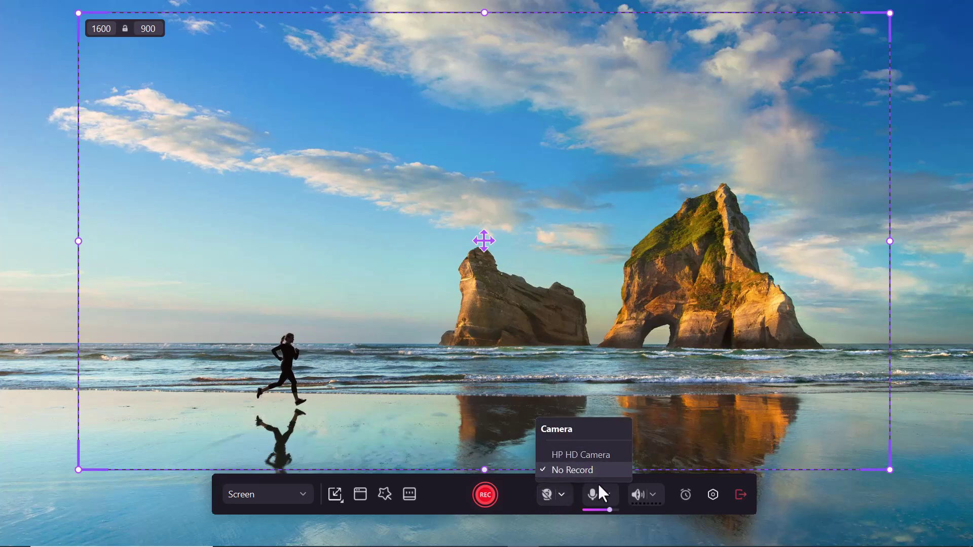
pyautogui.click(607, 494)
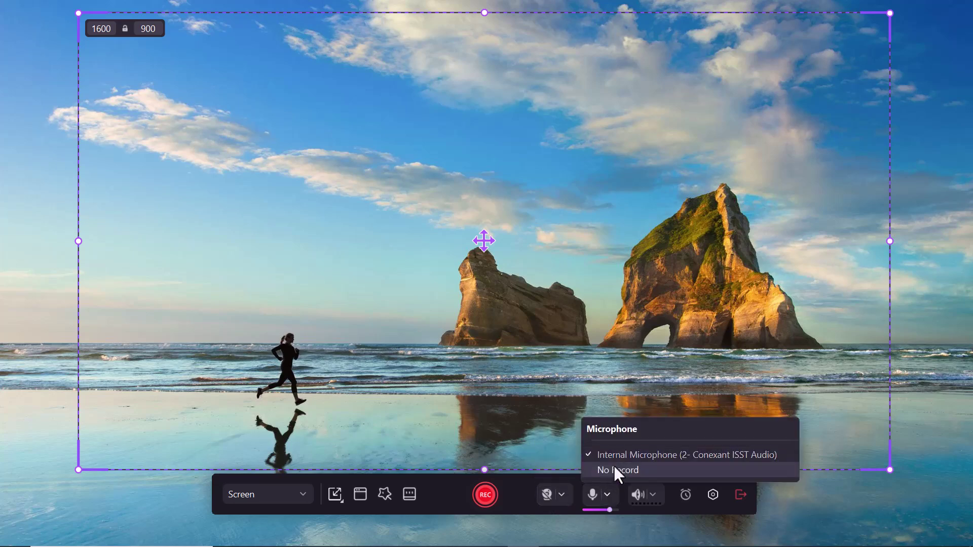
pyautogui.click(613, 475)
# - Enable Cursor Highlight and Show Hotkeys in Recording Presets, then start recording with REC
pyautogui.click(293, 490)
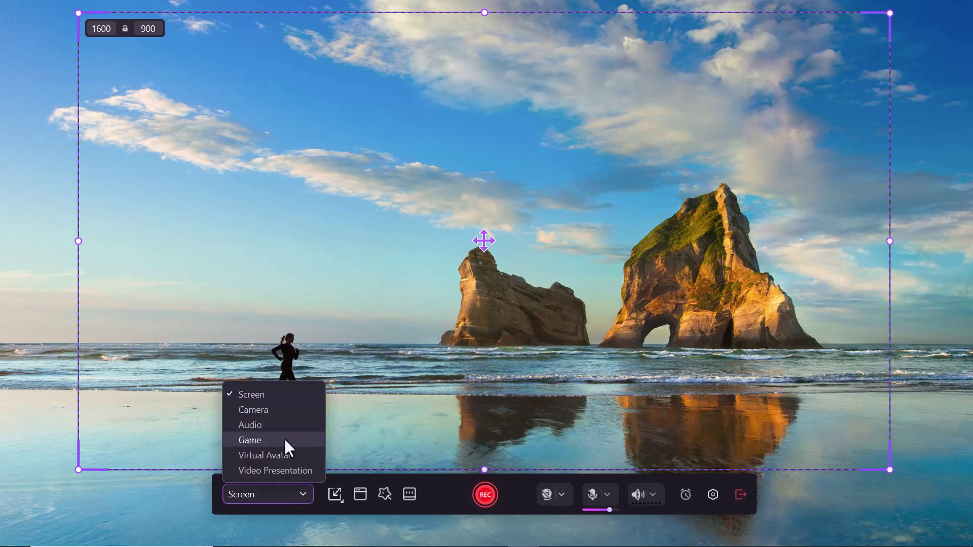
pyautogui.click(384, 494)
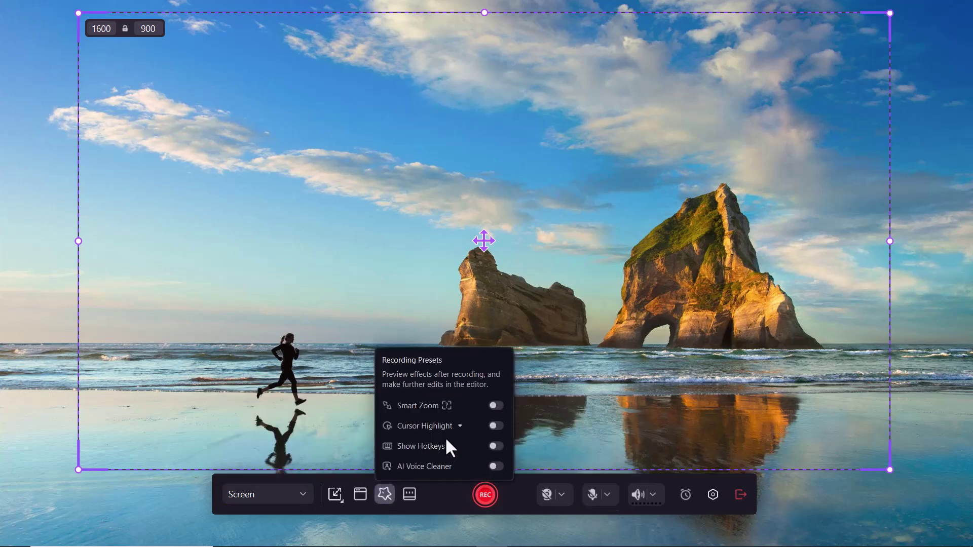
pyautogui.click(494, 426)
pyautogui.click(494, 446)
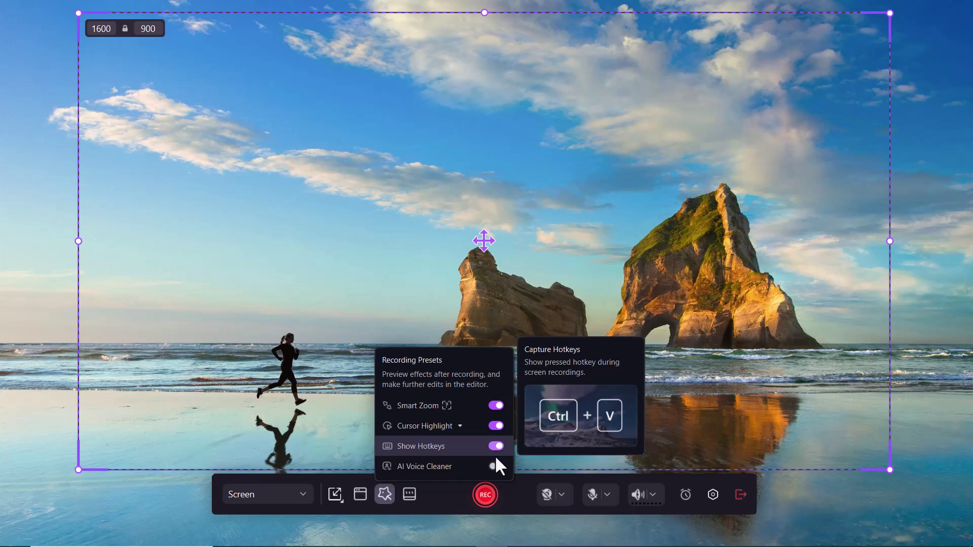
pyautogui.click(486, 494)
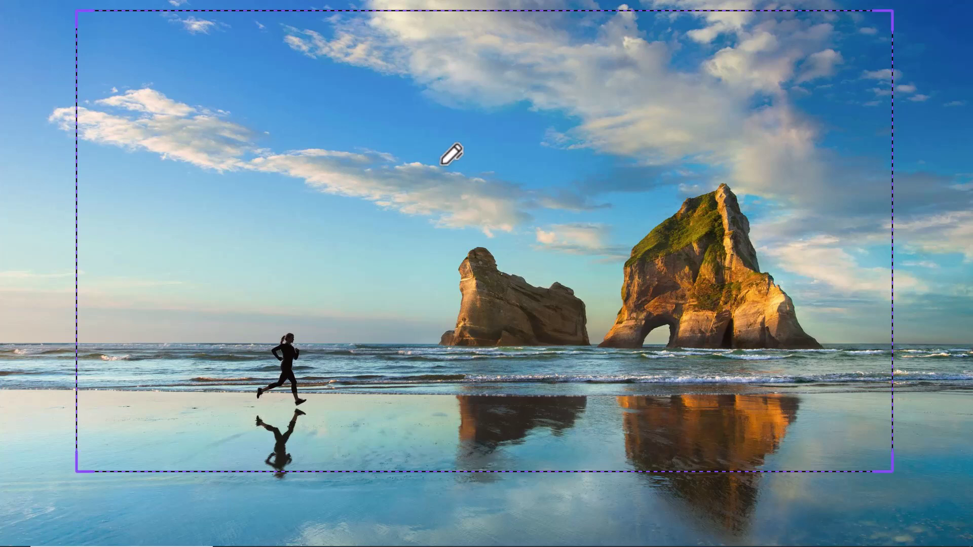
# - Draw a red freehand sketch above the left rock and add 'HEY GUYS' text labels
pyautogui.moveTo(440, 164)
pyautogui.mouseDown()
pyautogui.moveTo(486, 105)
pyautogui.moveTo(535, 151)
pyautogui.moveTo(473, 168)
pyautogui.moveTo(458, 202)
pyautogui.moveTo(461, 226)
pyautogui.mouseUp()
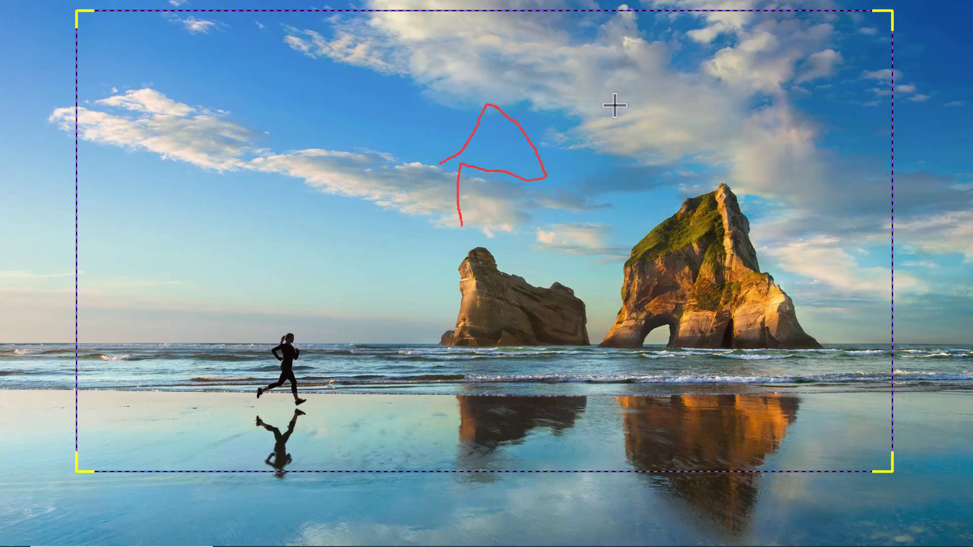
pyautogui.click(565, 98)
pyautogui.write('HEY GUYS')
pyautogui.click(355, 206)
pyautogui.write('HEY GUYS')
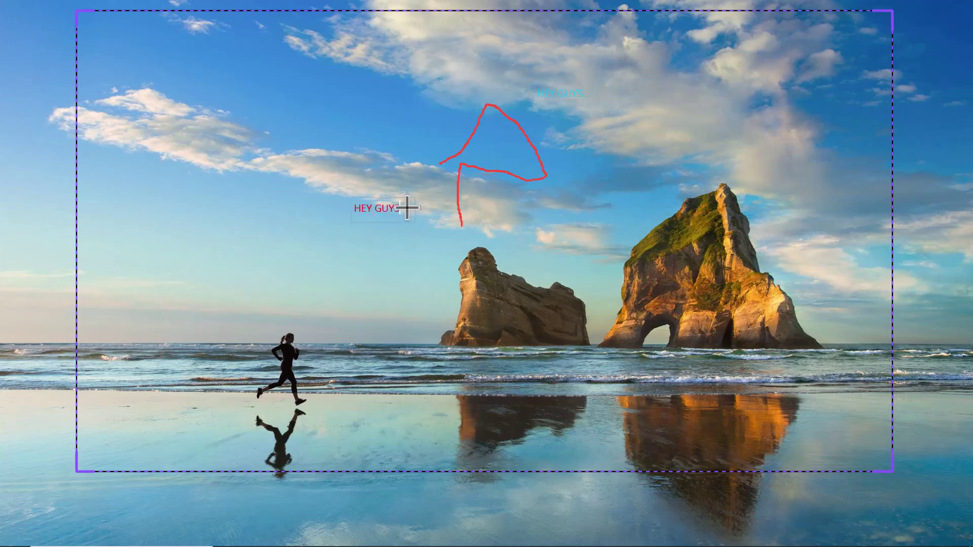
# - Draw a yellow box crossed by a blue arrow and red line, then stop recording
pyautogui.moveTo(601, 83); pyautogui.dragTo(801, 226)
pyautogui.moveTo(609, 220)
pyautogui.mouseDown()
pyautogui.moveTo(764, 89)
pyautogui.moveTo(790, 94)
pyautogui.mouseUp()
pyautogui.moveTo(606, 91)
pyautogui.mouseDown()
pyautogui.moveTo(653, 92)
pyautogui.moveTo(796, 221)
pyautogui.mouseUp()
pyautogui.press('e')
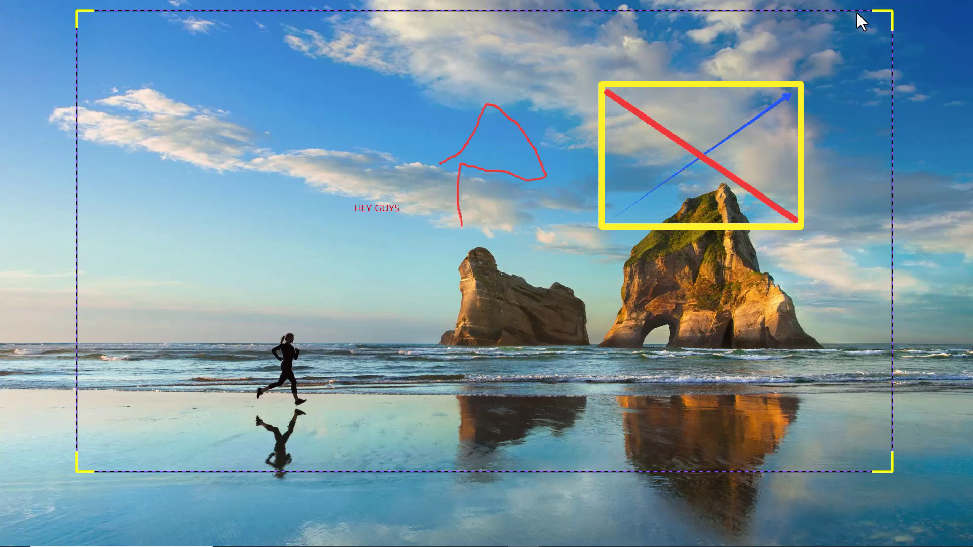
pyautogui.press('Escape')
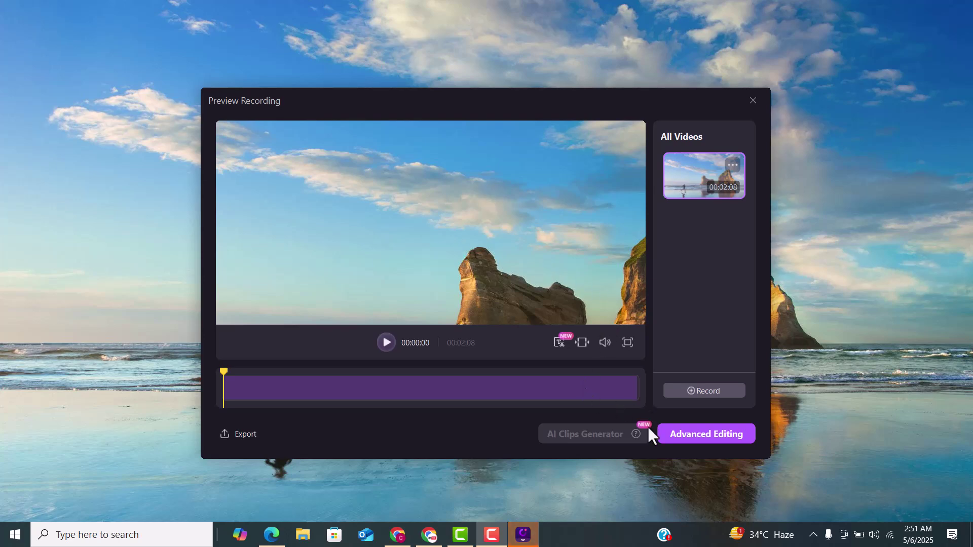
# - Open the recording in Advanced Editing and add the ScreenRec clip to the timeline
pyautogui.click(704, 434)
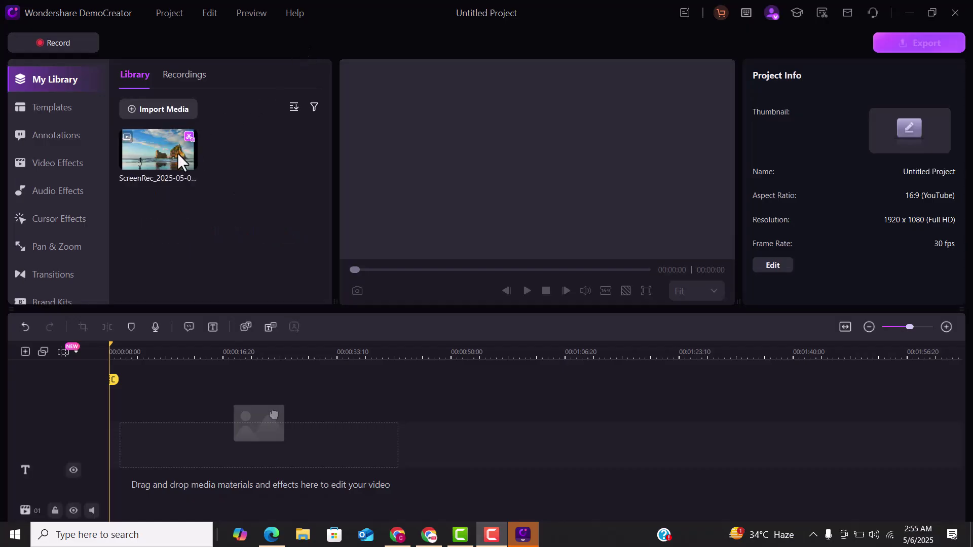
pyautogui.click(179, 158)
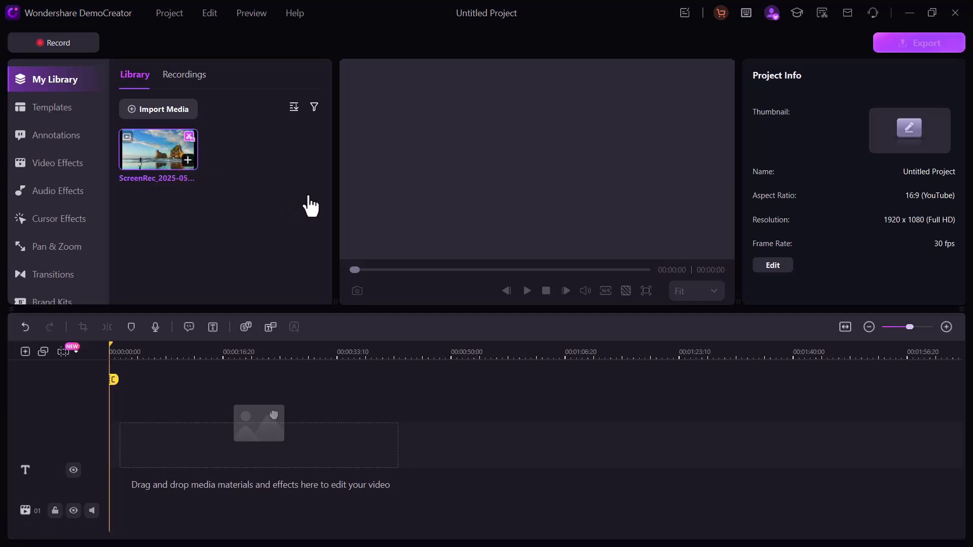
pyautogui.press('Return')
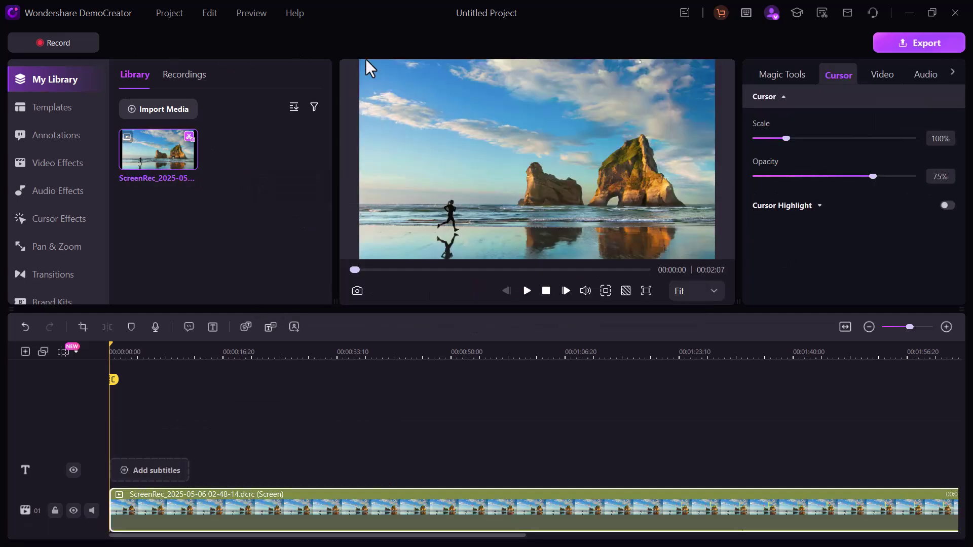
# - Add the 20-second Online Education template on a track above the recording, then show Annotations
pyautogui.click(58, 106)
pyautogui.moveTo(188, 191)
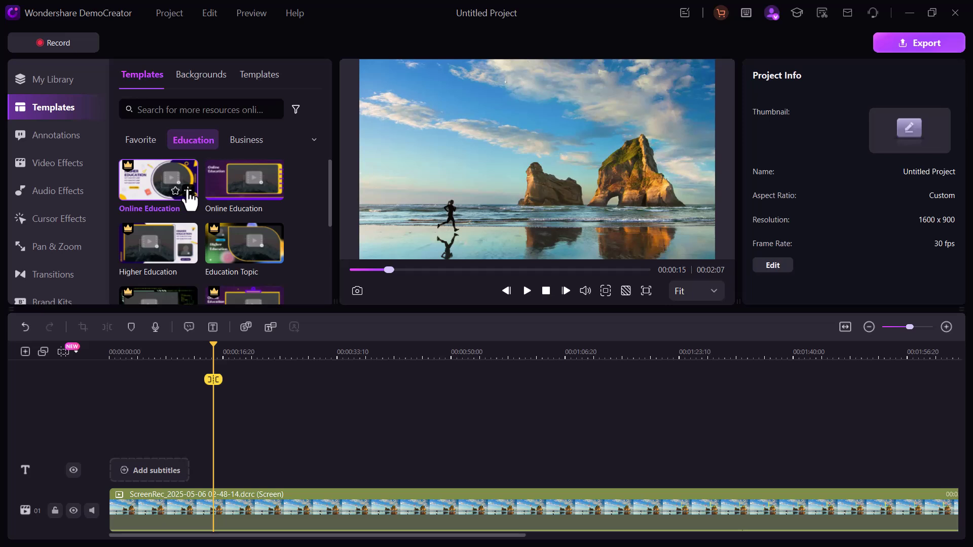
pyautogui.click(187, 192)
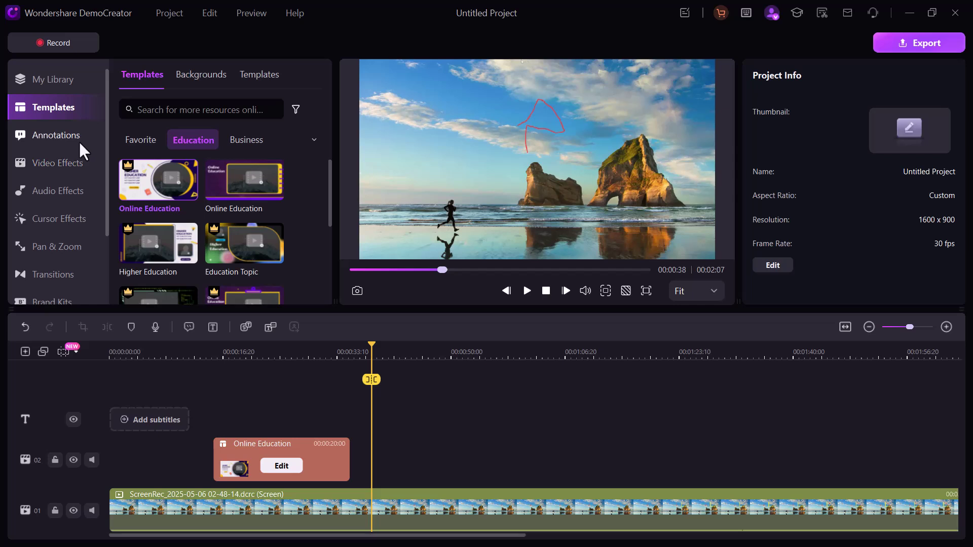
pyautogui.click(78, 141)
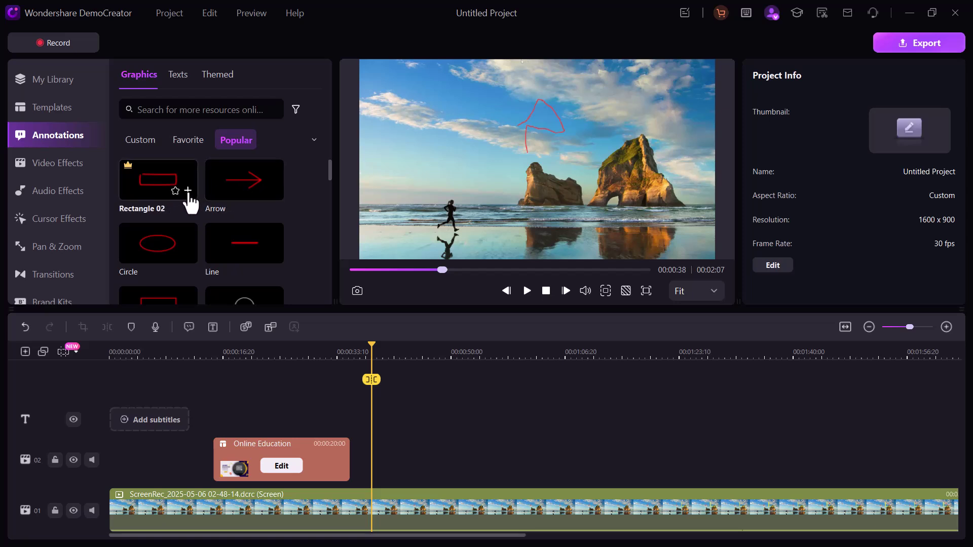
# - Add the Rectangle 02 annotation at the playhead and play the timeline to preview it
pyautogui.click(188, 191)
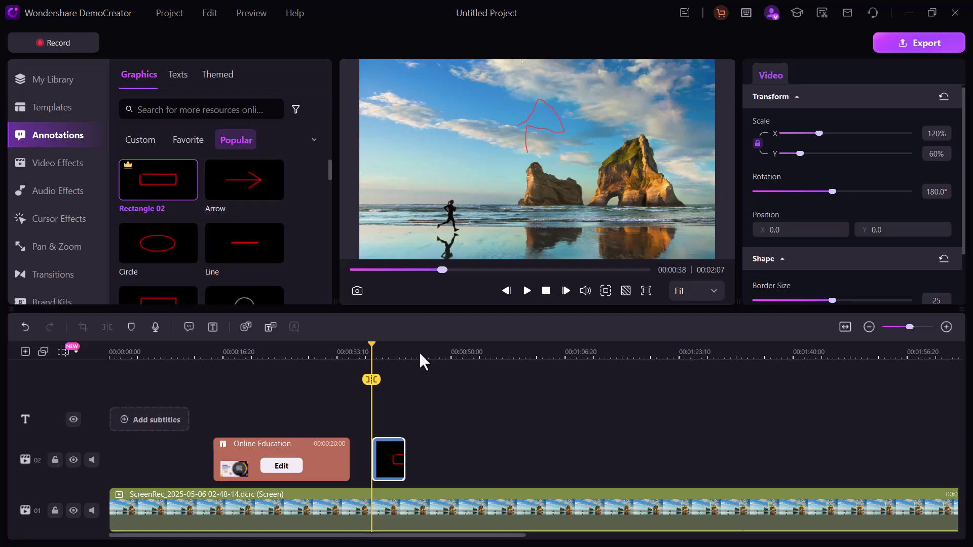
pyautogui.click(527, 291)
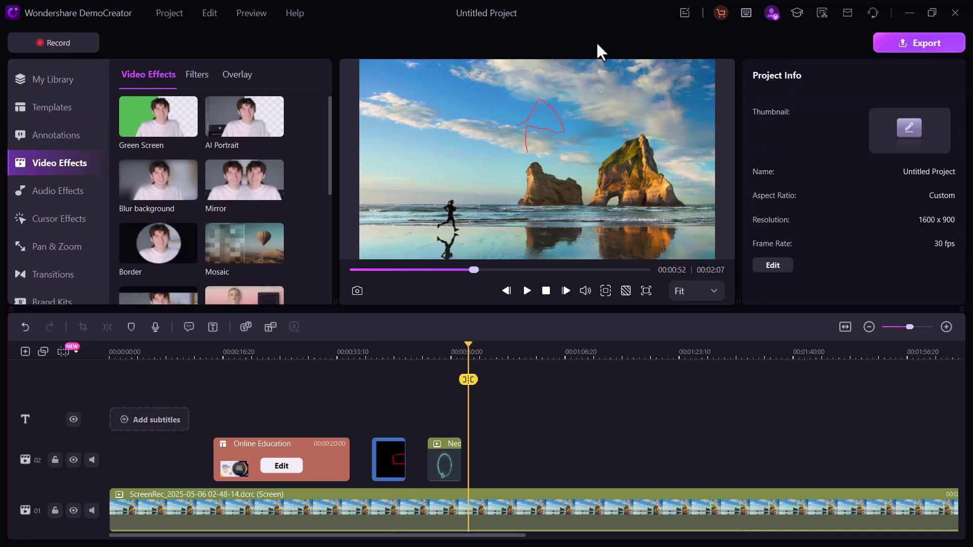
# - Try the Green Screen effect and browse the Filters list in Video Effects
pyautogui.click(175, 120)
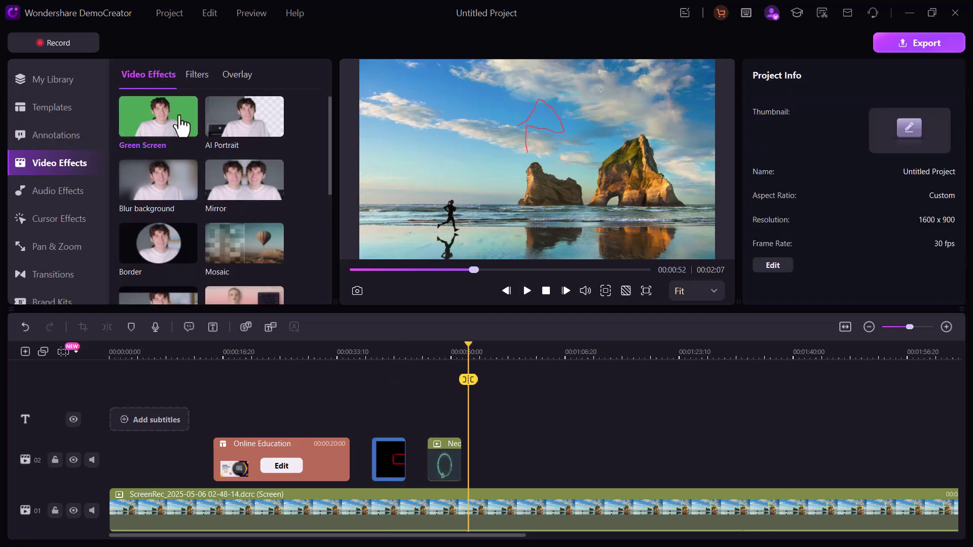
pyautogui.click(193, 74)
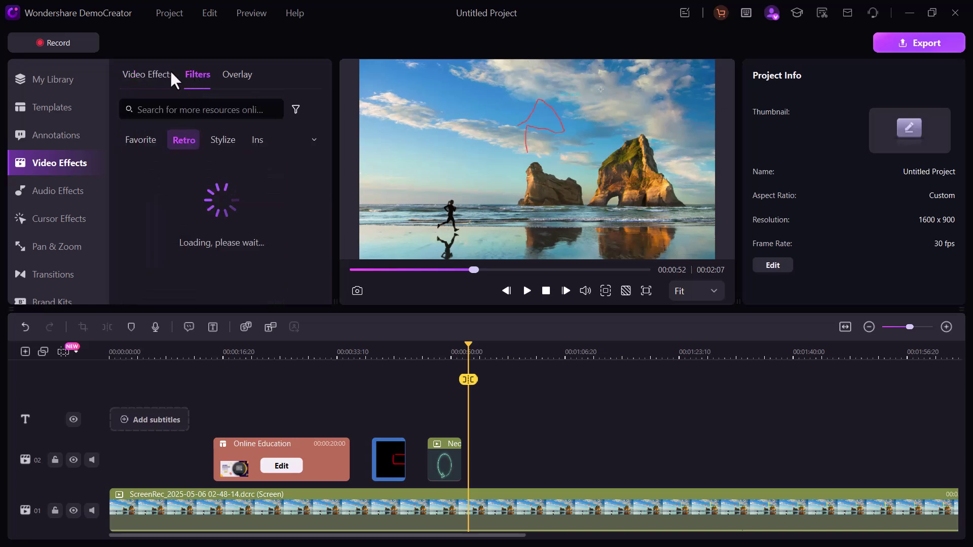
pyautogui.click(154, 72)
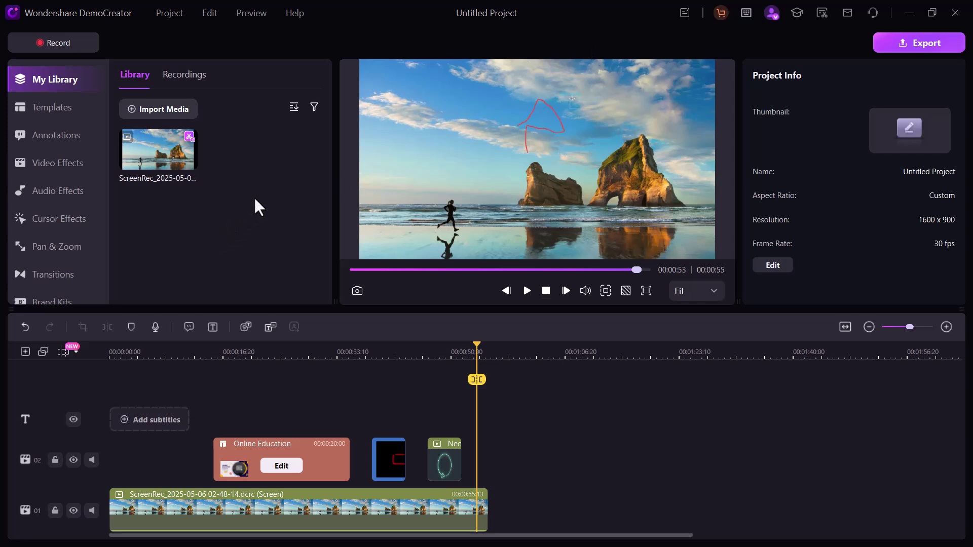
# - Import 2397246-hd_1920_1080_24fps.mp4 and place it on track 01 after the beach recording
pyautogui.doubleClick(282, 161)
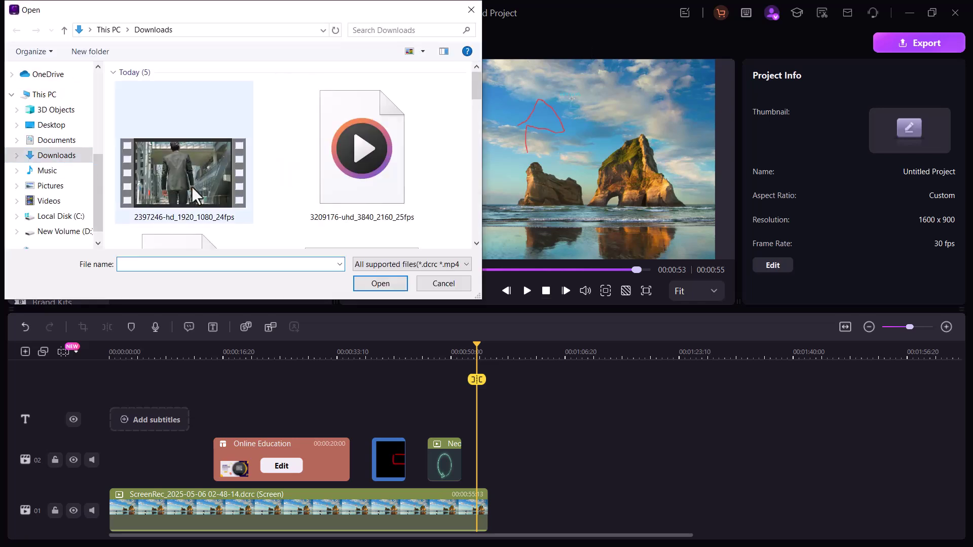
pyautogui.doubleClick(191, 186)
pyautogui.moveTo(162, 152); pyautogui.dragTo(488, 509)
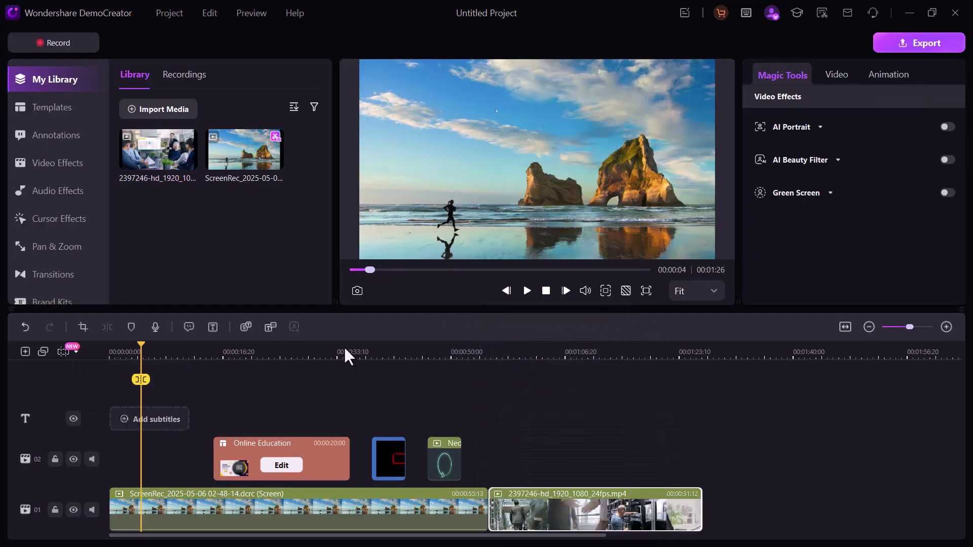
# - Apply a Dispersion Blur transition at the junction of the two clips on track 01
pyautogui.click(54, 283)
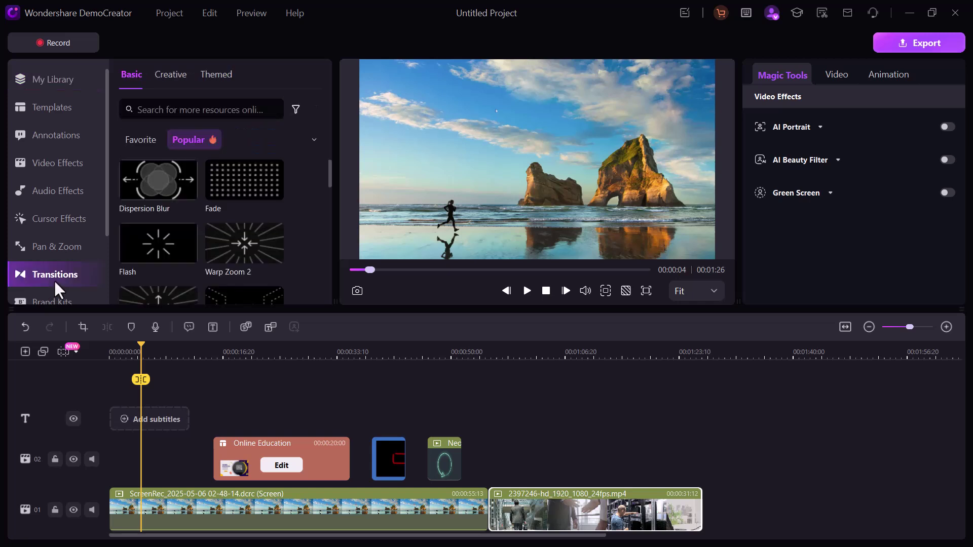
pyautogui.click(156, 188)
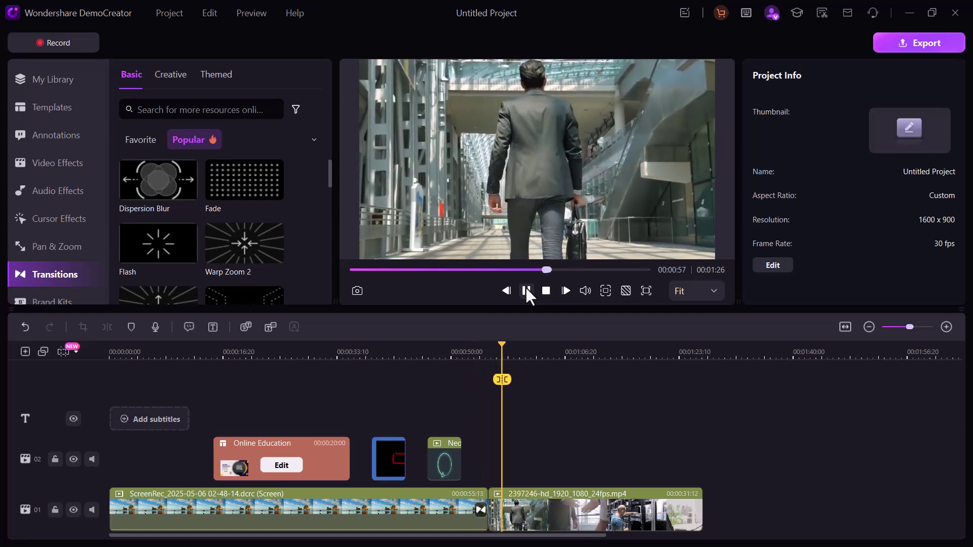
# - Place the Speaking Man sticker over the second clip, preview it from 1:11, then show Audio Effects
pyautogui.click(526, 291)
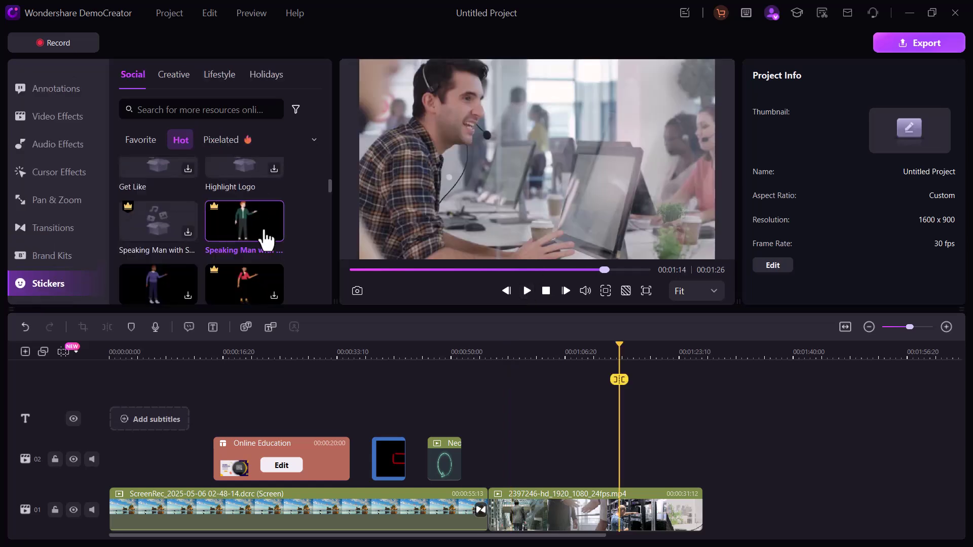
pyautogui.moveTo(264, 238); pyautogui.dragTo(396, 259)
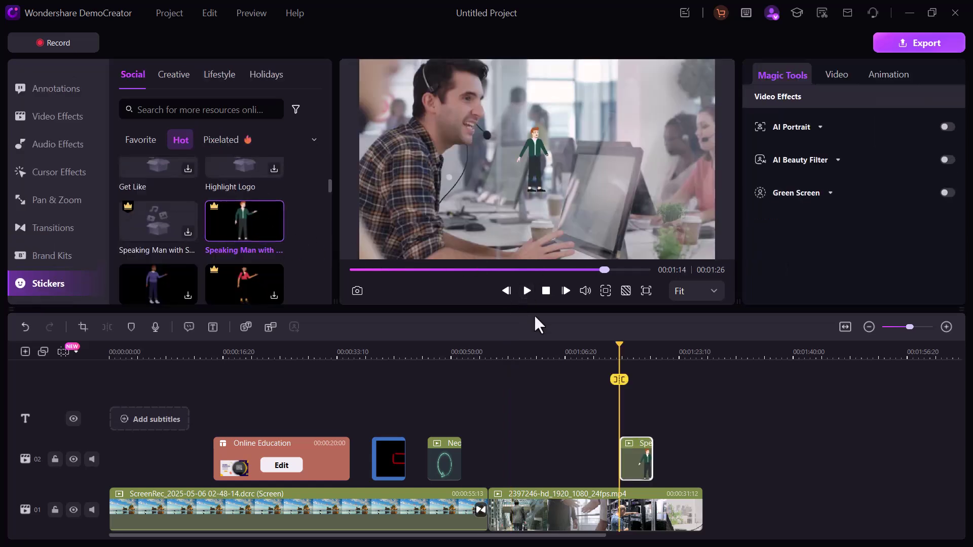
pyautogui.click(598, 359)
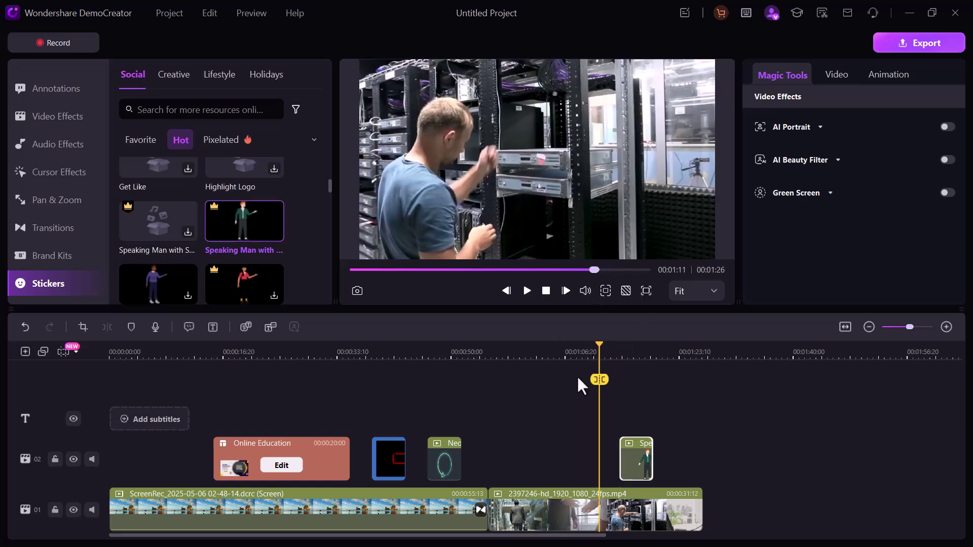
pyautogui.click(526, 293)
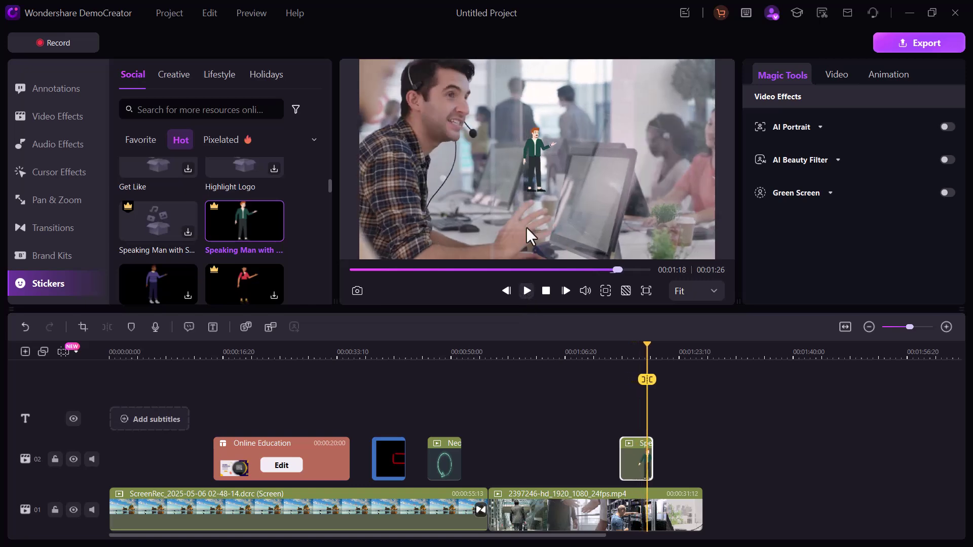
pyautogui.click(63, 163)
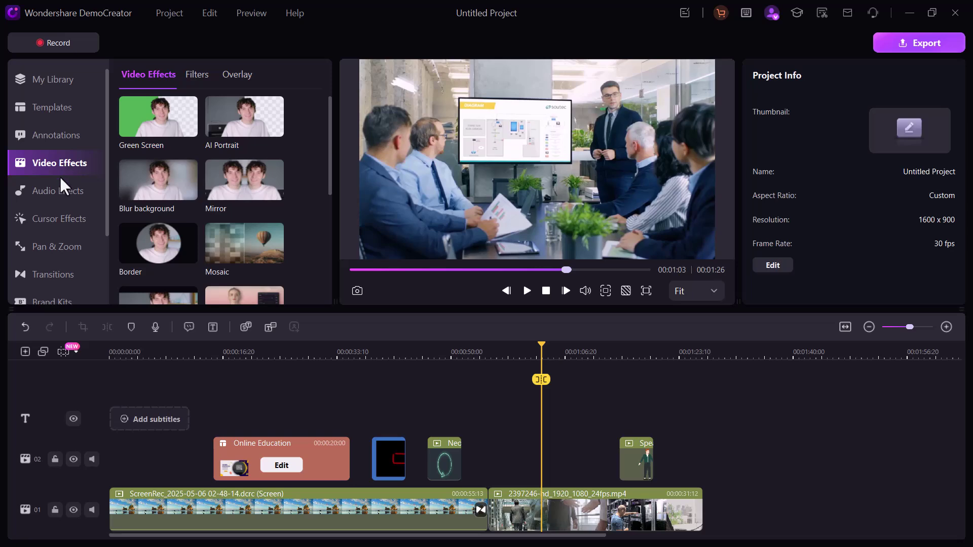
pyautogui.click(57, 192)
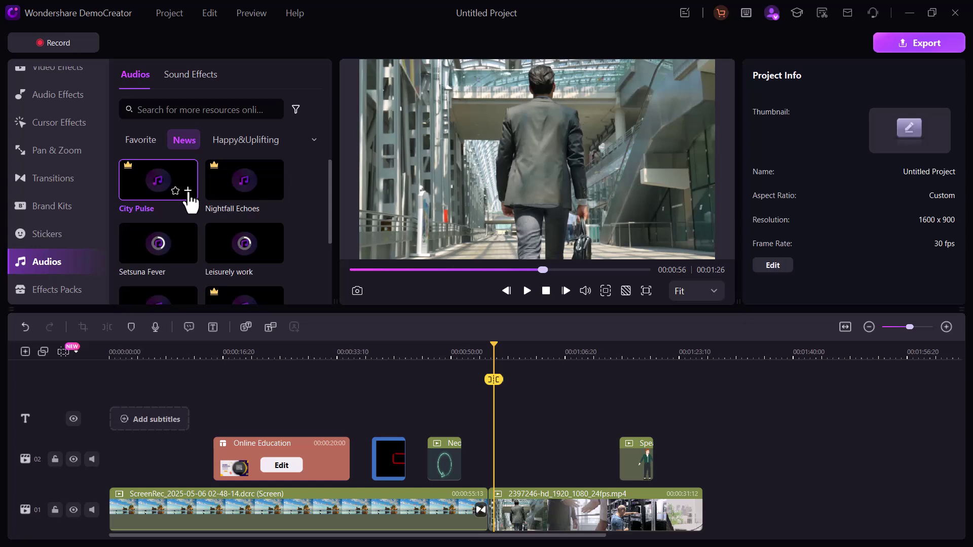
# - Add the City Pulse music at the playhead, then go back to My Library
pyautogui.click(187, 191)
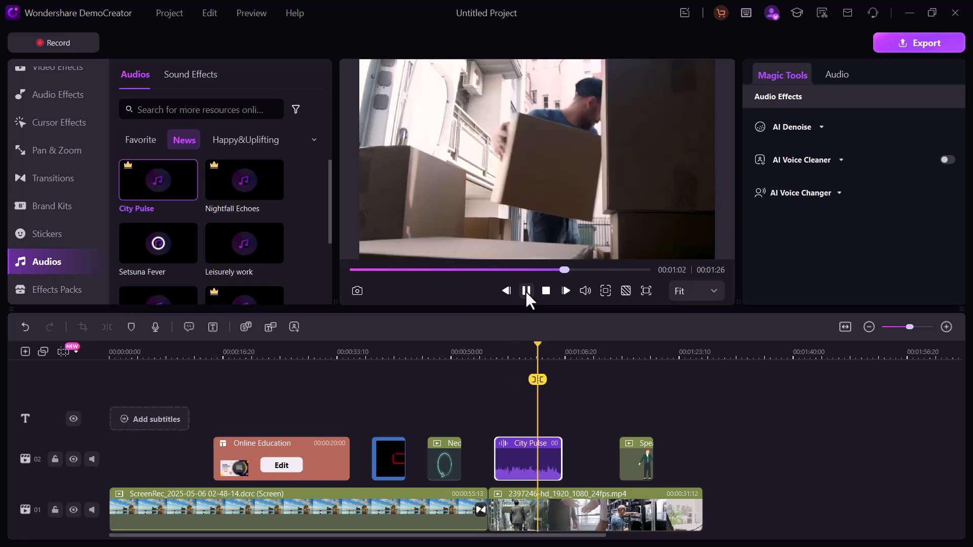
pyautogui.click(61, 85)
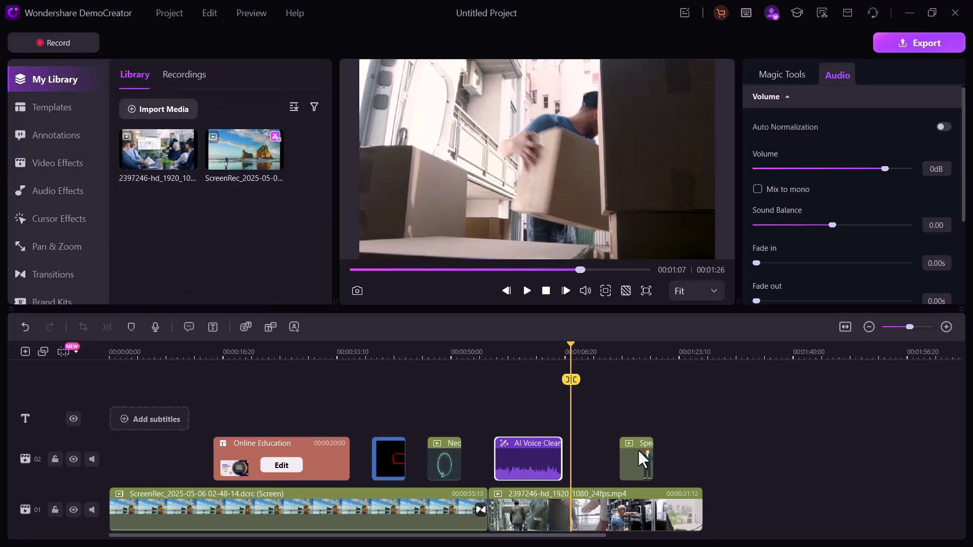
# - Delete the stock clip, music and sticker, and import Video.mp4 after the beach recording
pyautogui.press('Delete')
pyautogui.hotkey('ctrl', 'i')
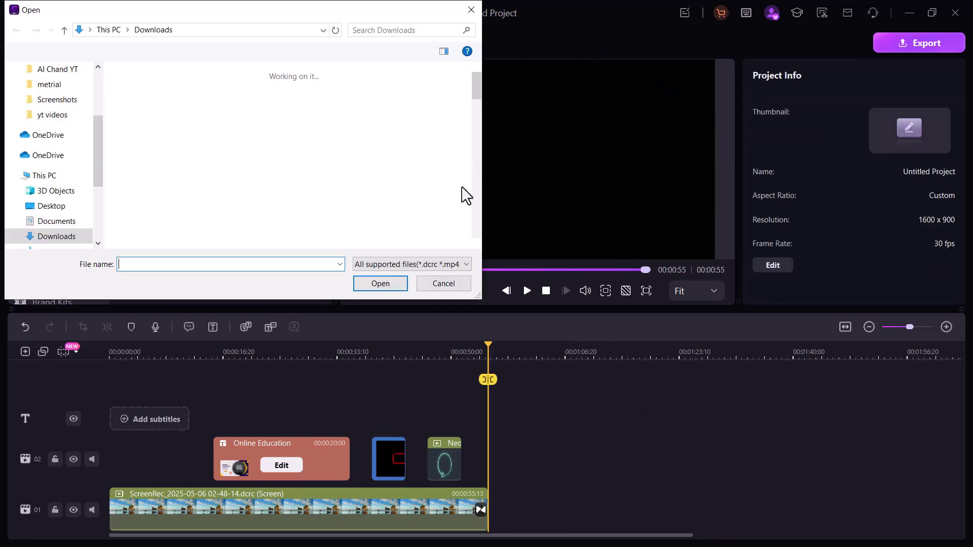
pyautogui.click(387, 289)
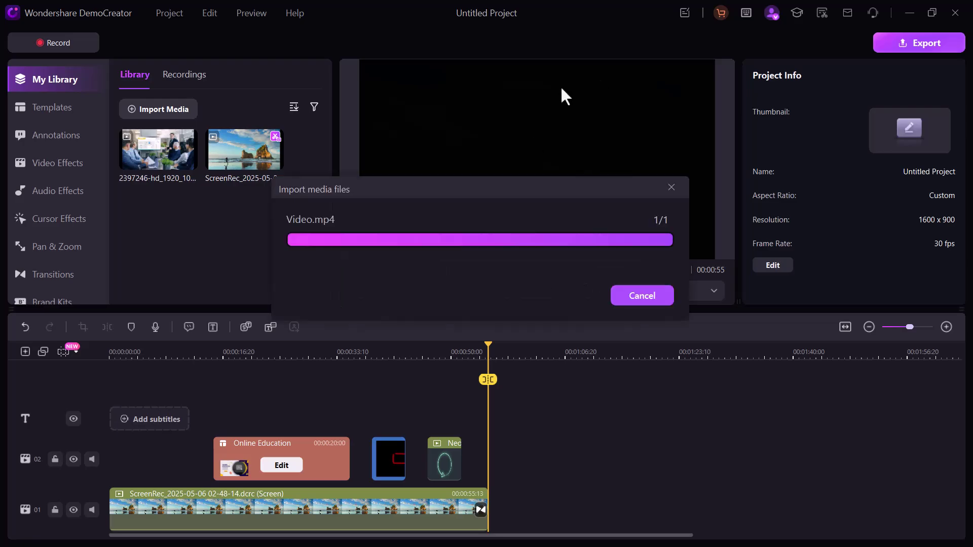
pyautogui.click(527, 290)
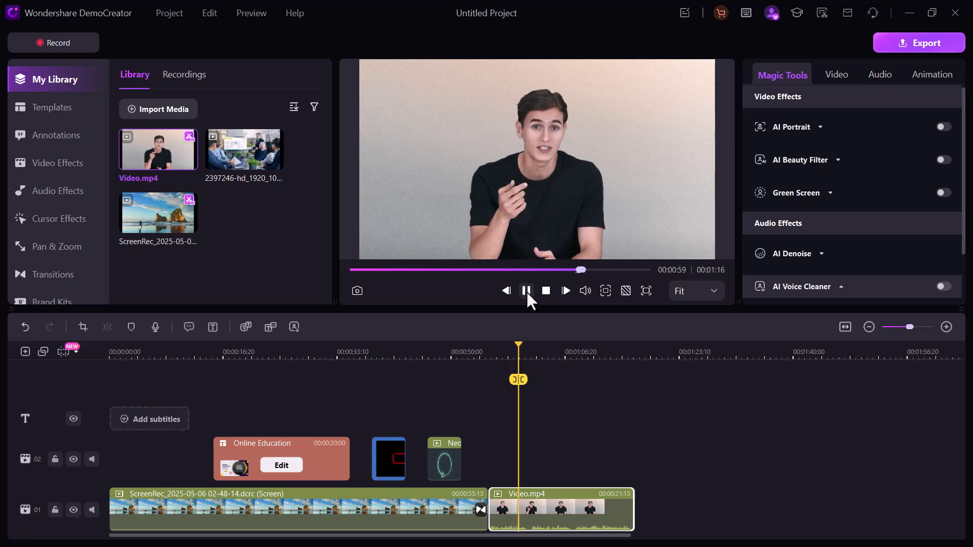
pyautogui.click(526, 291)
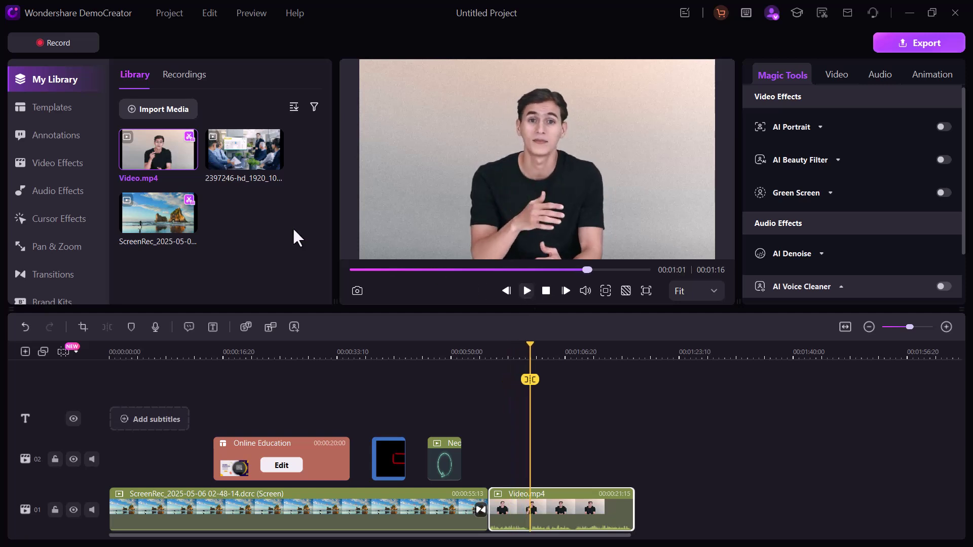
pyautogui.click(58, 190)
pyautogui.click(158, 192)
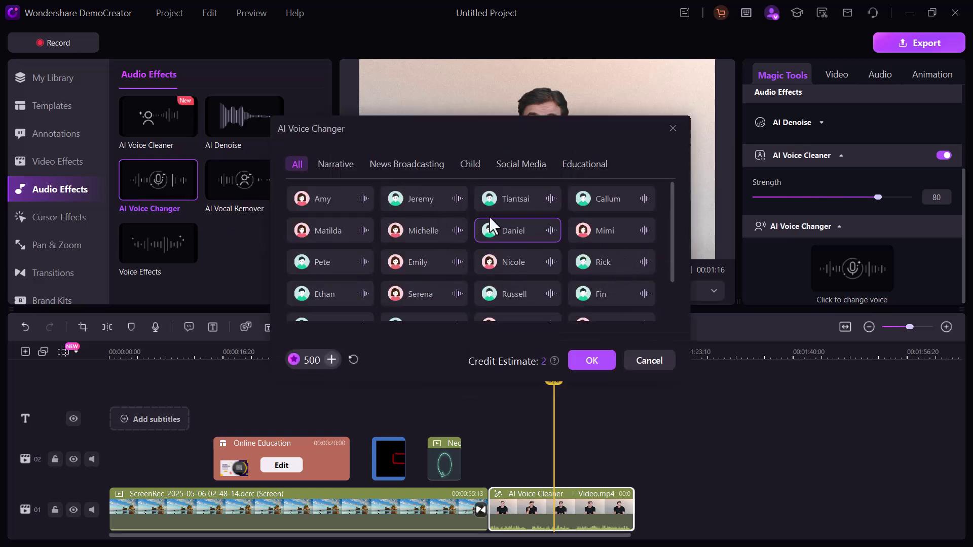
# - Convert Video.mp4's speech to the Daniel AI voice and play back the result
pyautogui.click(430, 195)
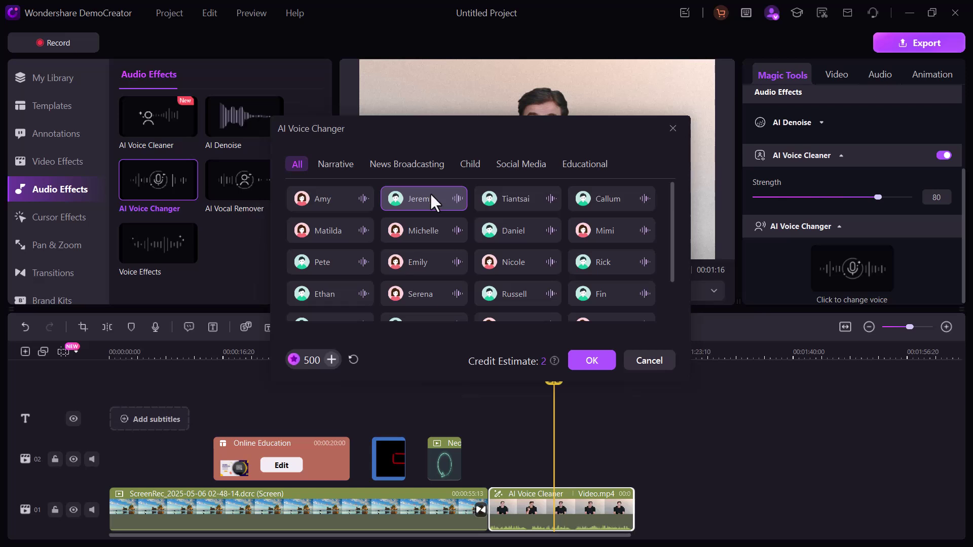
pyautogui.click(512, 227)
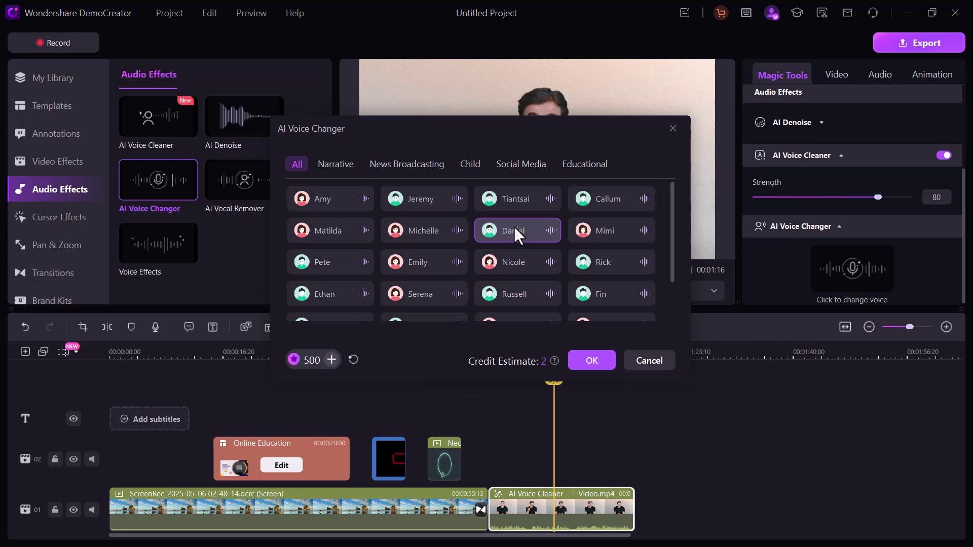
pyautogui.click(591, 360)
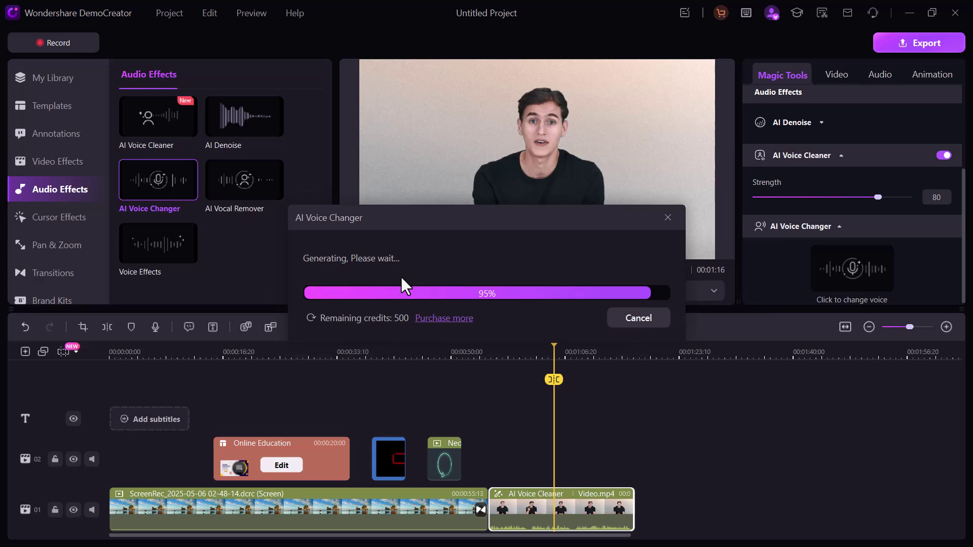
pyautogui.click(527, 290)
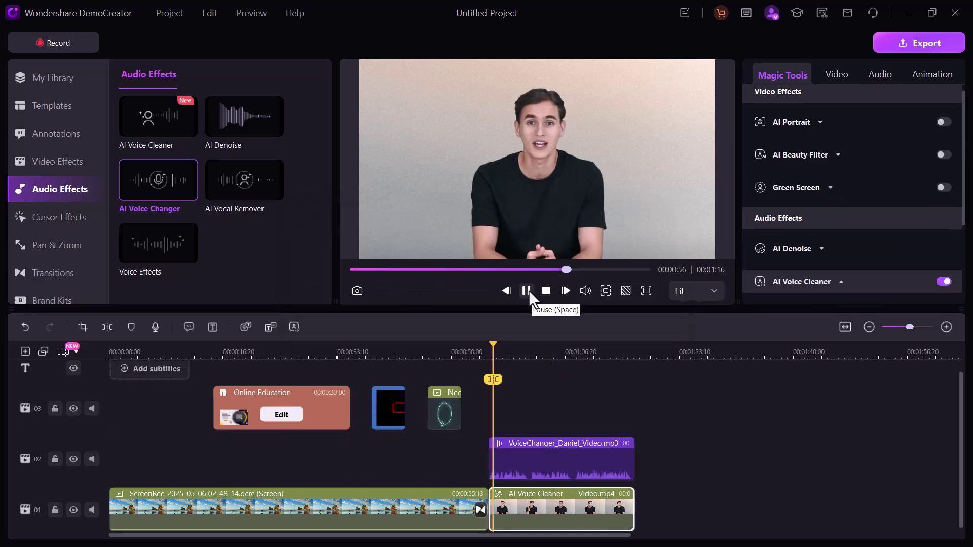
pyautogui.click(527, 290)
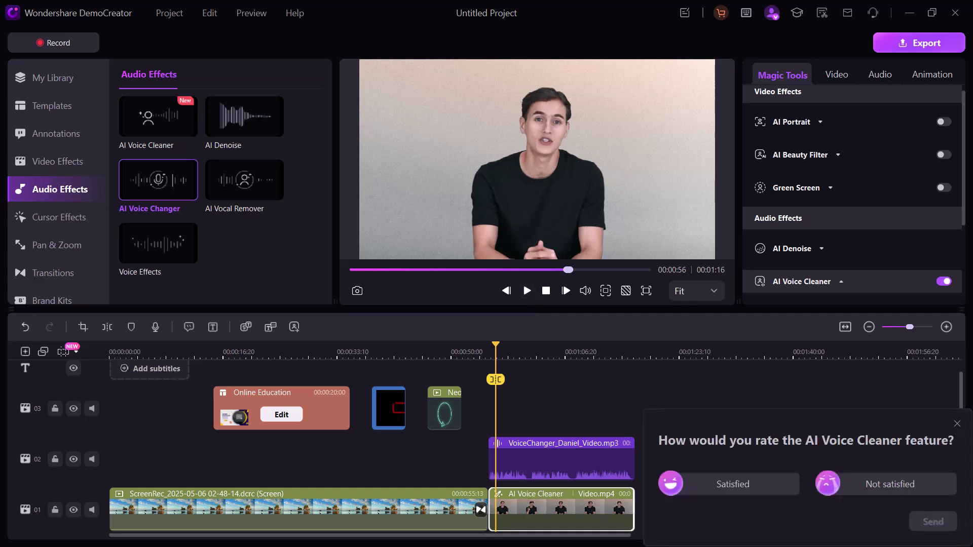
# - Select only the VoiceChanger_Daniel_Video.mp3 track and bring up the Add subtitles options
pyautogui.click(957, 424)
pyautogui.click(565, 497)
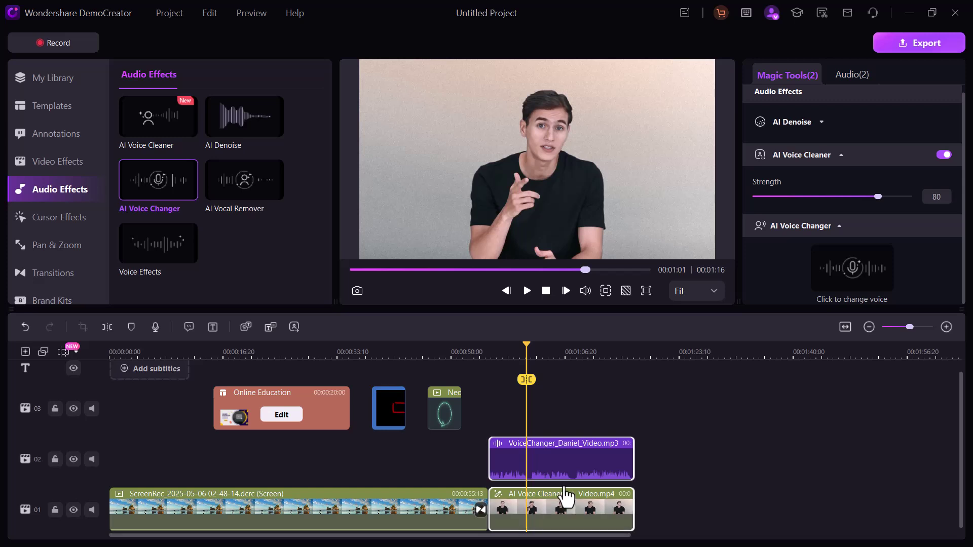
pyautogui.click(567, 466)
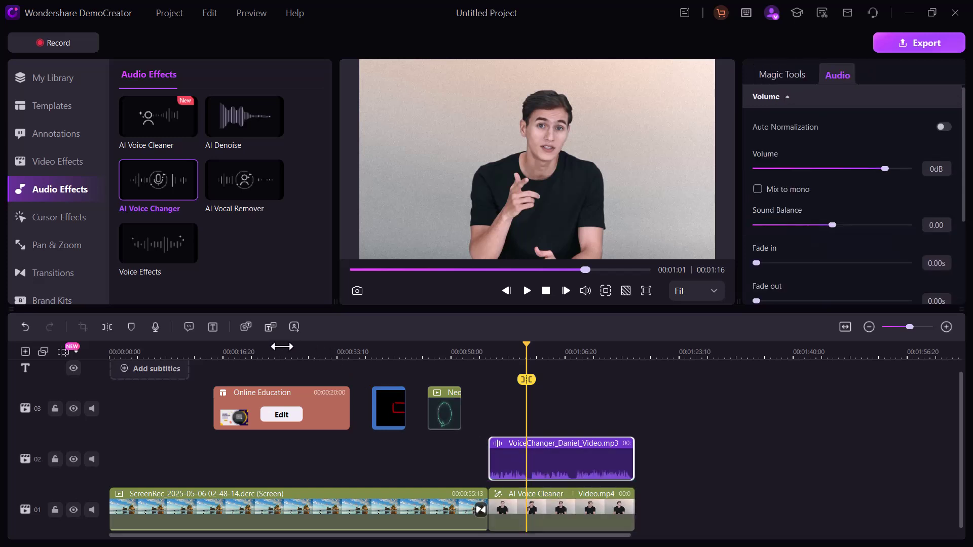
pyautogui.click(245, 327)
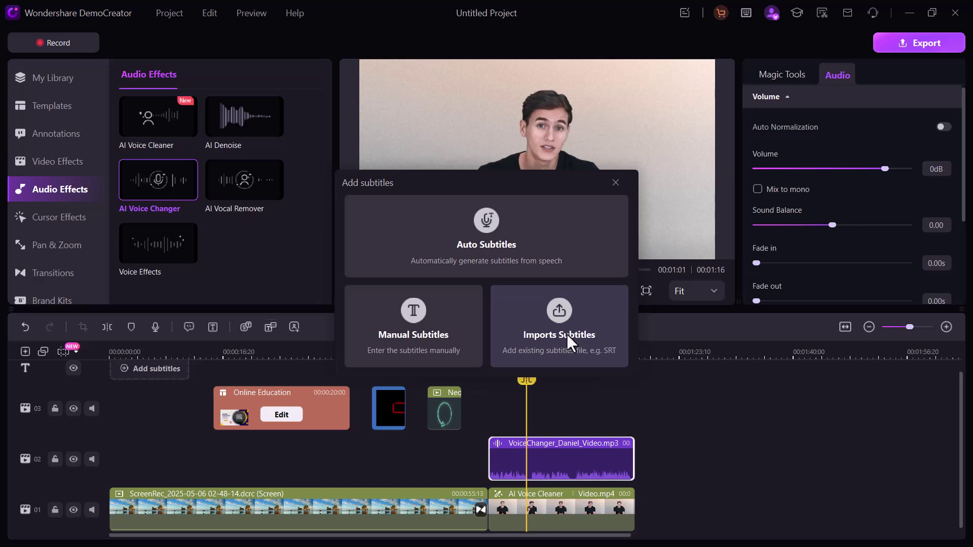
# - Choose Auto Subtitles and start transcribing Video.mp4's speech
pyautogui.click(483, 244)
pyautogui.click(555, 284)
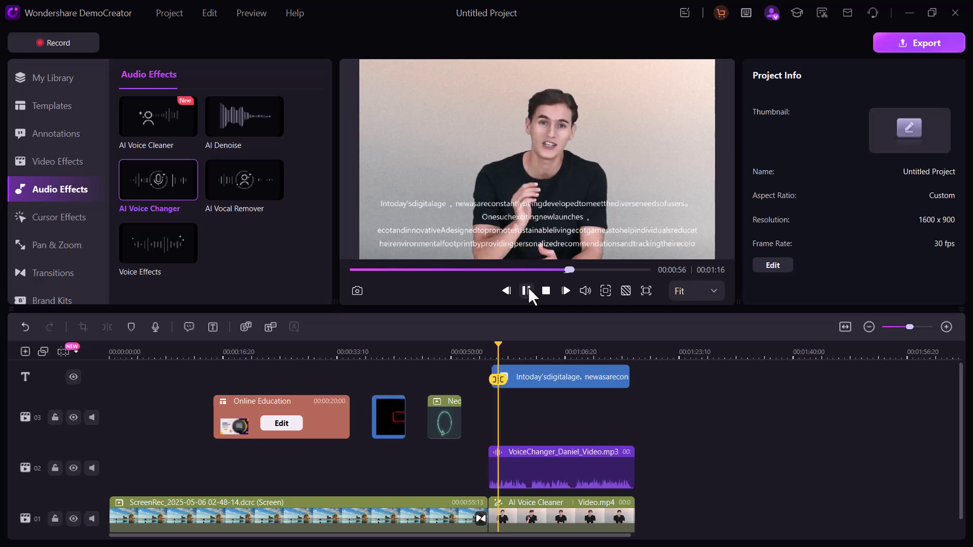
# - In subtitle Settings, set all subtitles to black, letter spacing 3 and line spacing 5
pyautogui.click(528, 290)
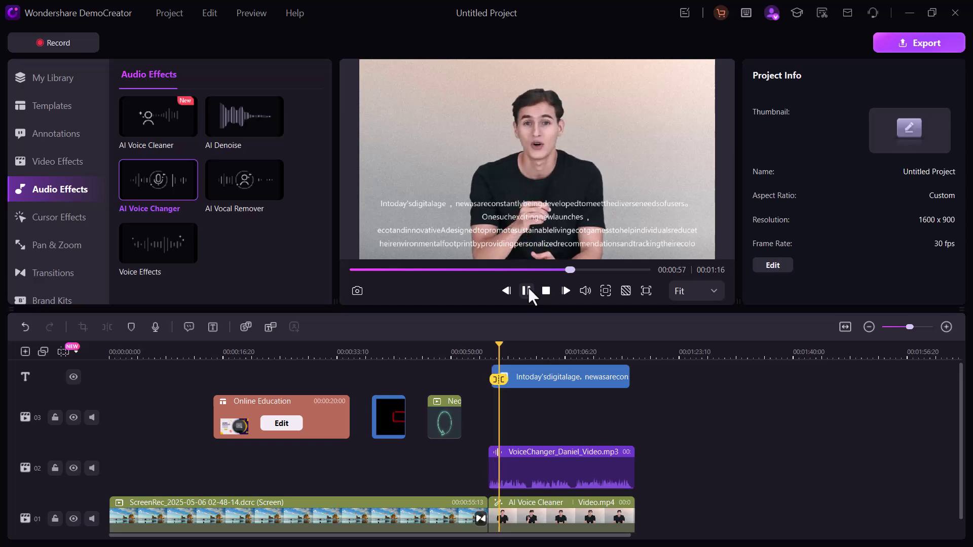
pyautogui.click(540, 376)
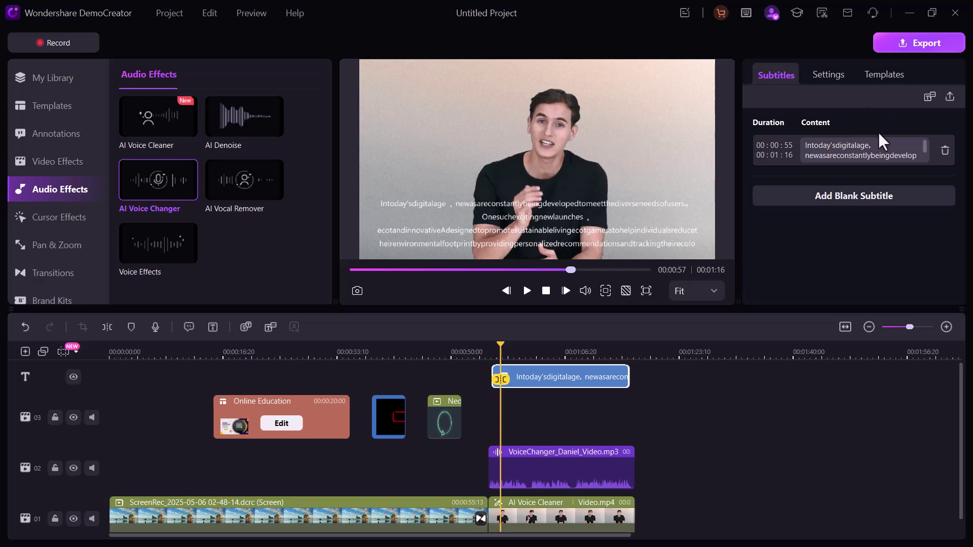
pyautogui.click(871, 155)
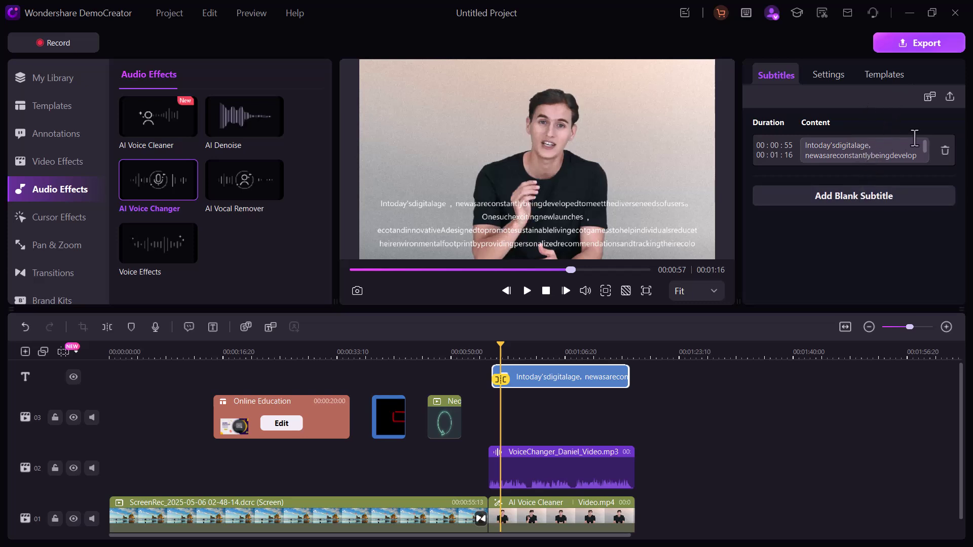
pyautogui.click(828, 75)
pyautogui.click(938, 195)
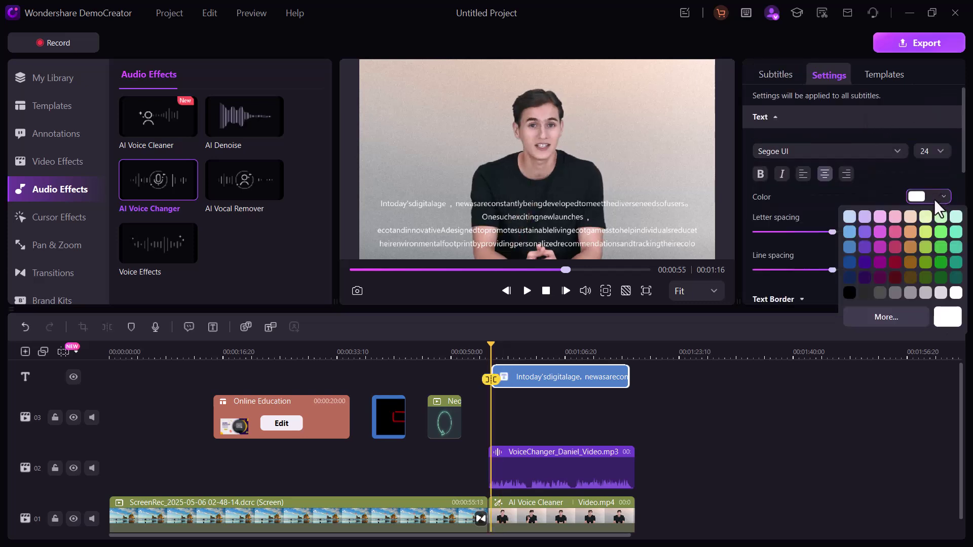
pyautogui.click(874, 257)
pyautogui.moveTo(834, 230); pyautogui.dragTo(837, 230)
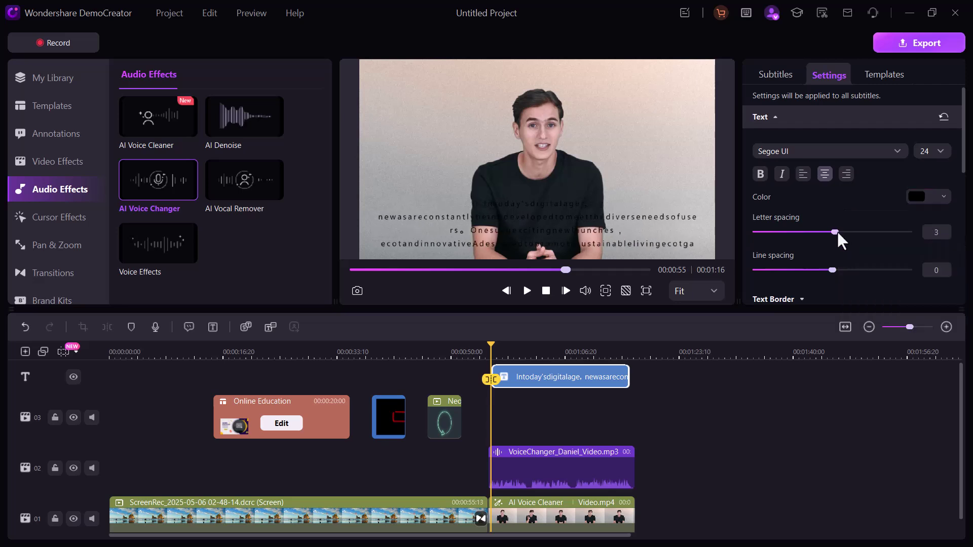
pyautogui.moveTo(832, 269); pyautogui.dragTo(837, 271)
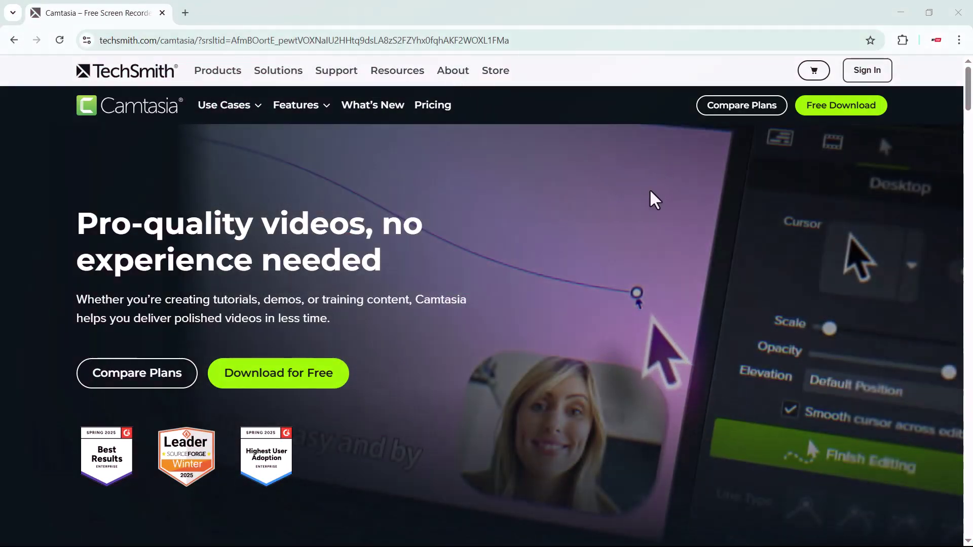
# - Scroll down the Camtasia home page
pyautogui.scroll(-5, 510, 358)
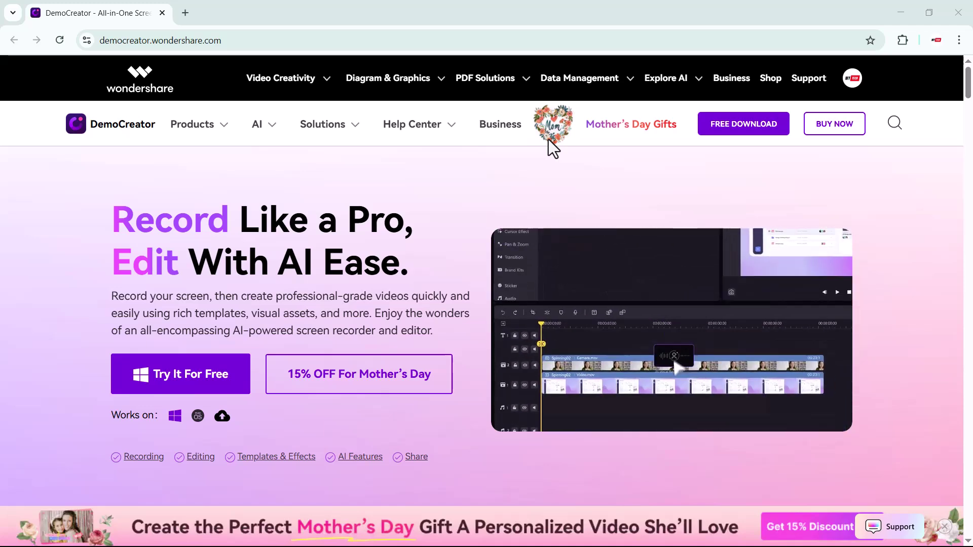
# - Scroll to DemoCreator's recording modes and view the Game, Virtual Avatar and Video Presentation details
pyautogui.scroll(-2, 548, 138)
pyautogui.scroll(-3, 548, 140)
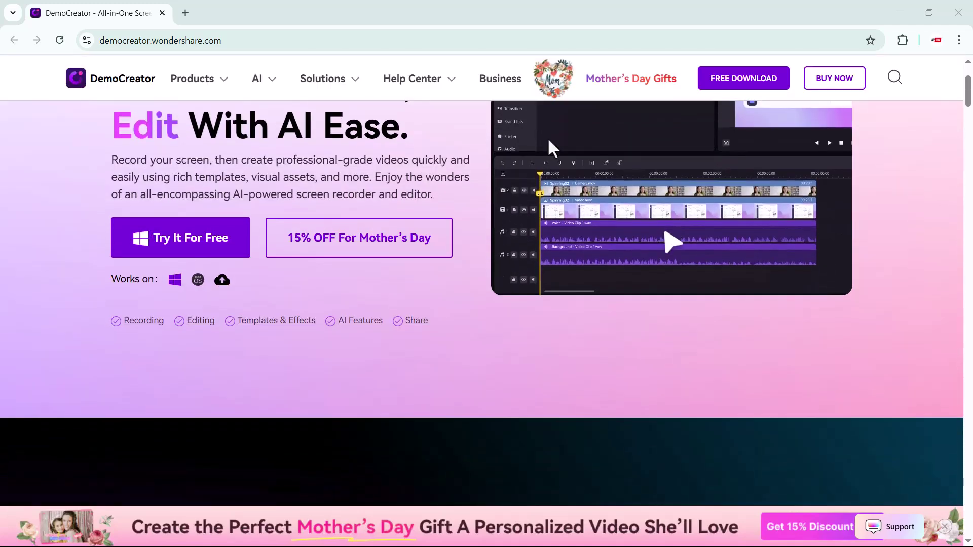
pyautogui.scroll(-4, 550, 148)
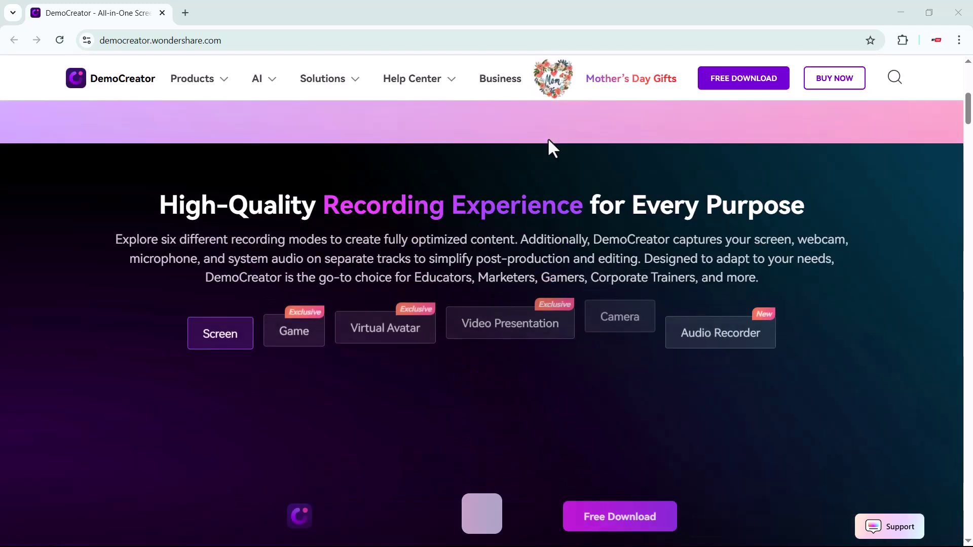
pyautogui.scroll(-3, 550, 148)
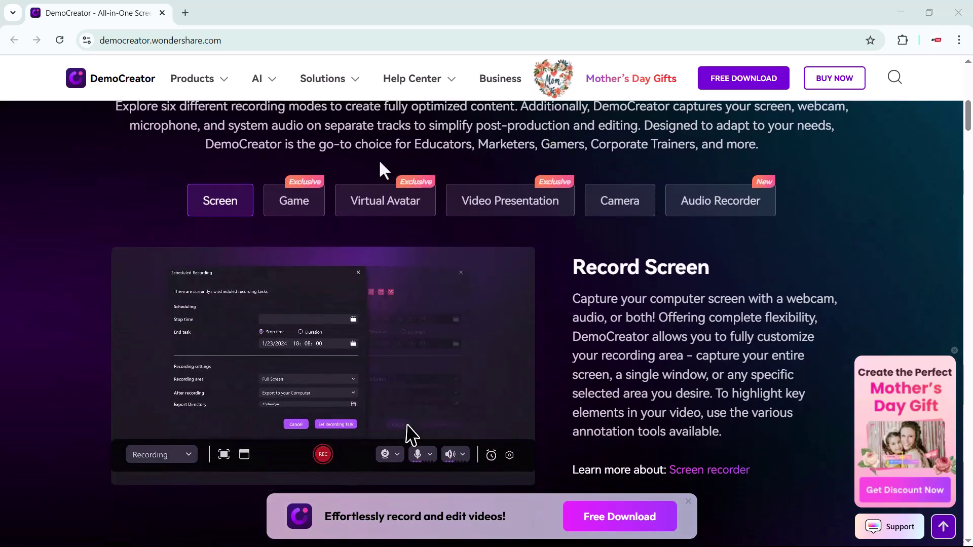
pyautogui.click(298, 202)
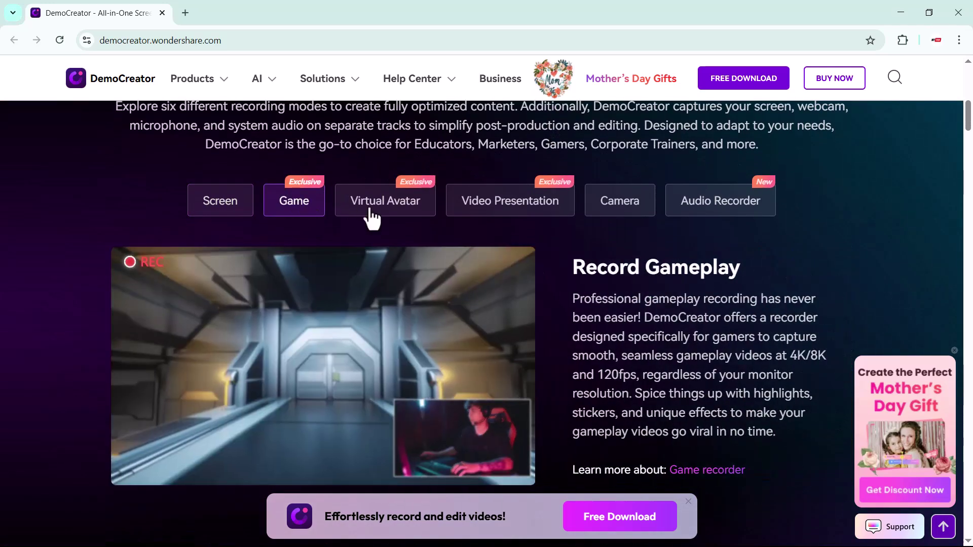
pyautogui.click(372, 216)
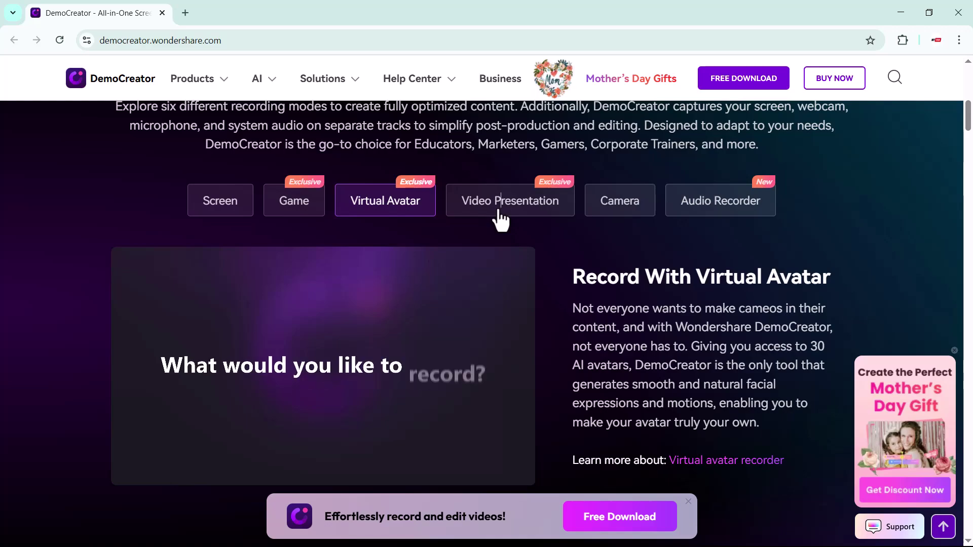
pyautogui.click(498, 217)
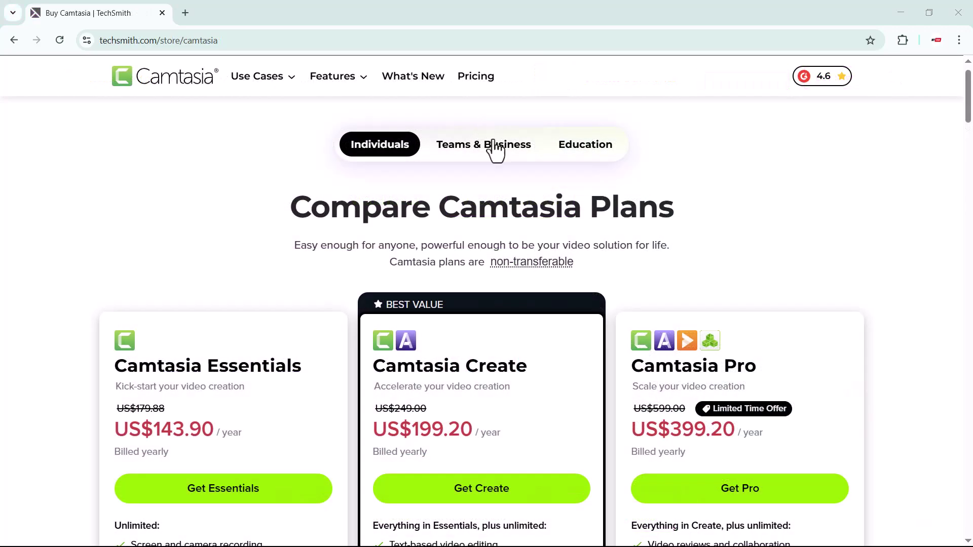
# - Scroll through Camtasia's Essentials, Create and Pro plan cards and their features
pyautogui.scroll(-1, 339, 310)
pyautogui.scroll(-3, 340, 305)
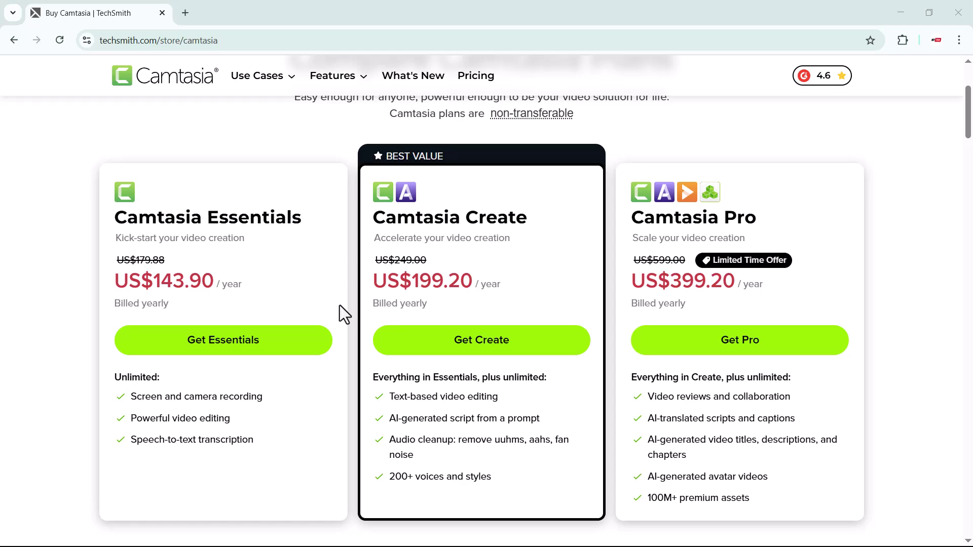
pyautogui.scroll(-3, 339, 305)
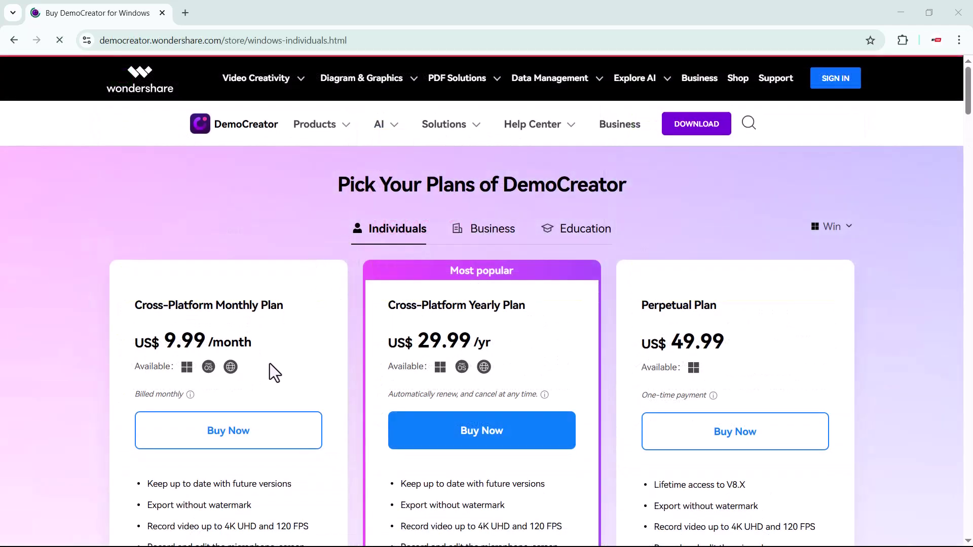
# - View the Game, Virtual Avatar, Video Presentation and Camera recording mode details on the homepage
pyautogui.scroll(-1, 210, 423)
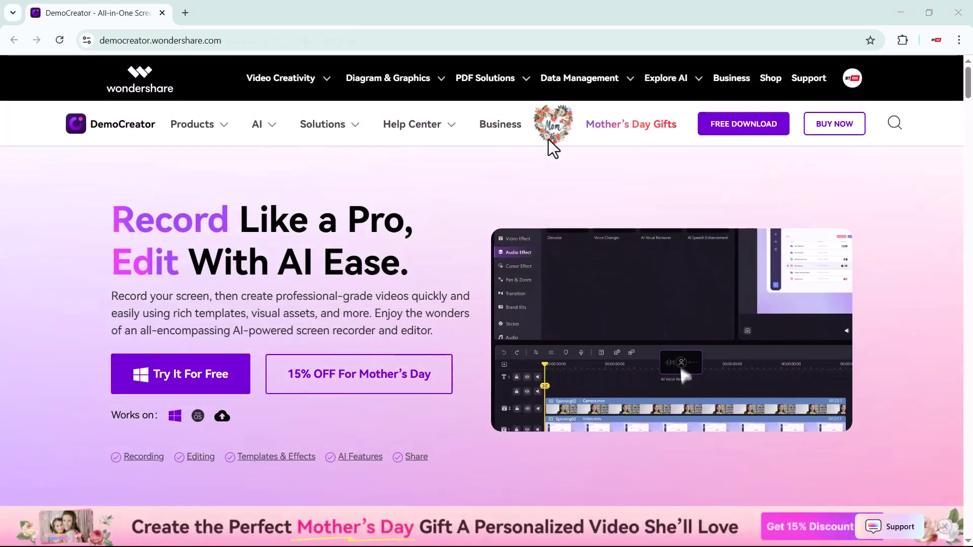
pyautogui.scroll(-2, 548, 140)
pyautogui.scroll(-3, 548, 140)
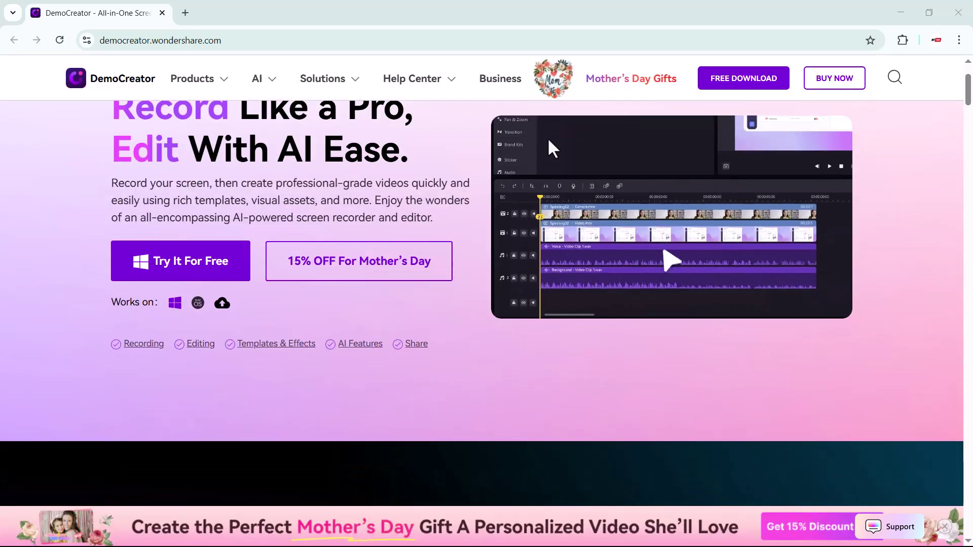
pyautogui.scroll(-3, 548, 140)
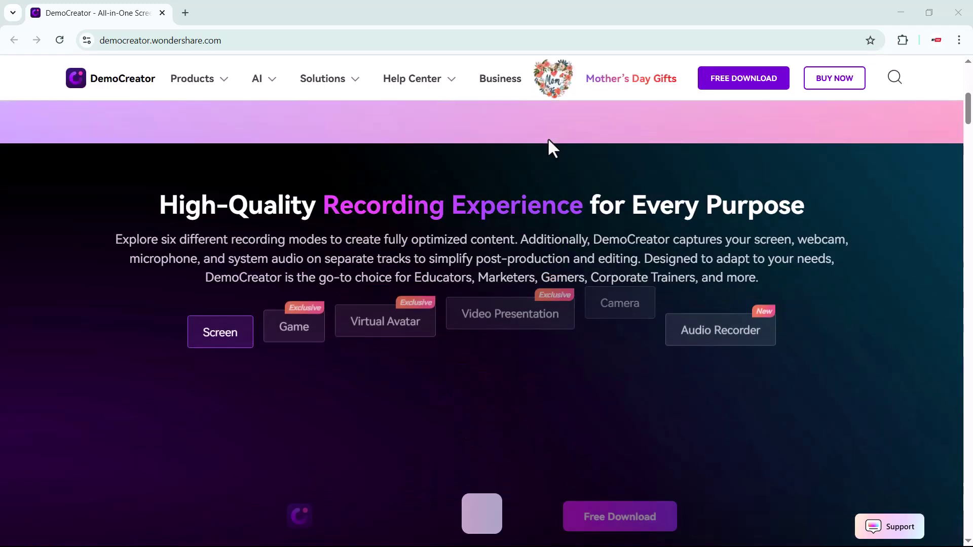
pyautogui.scroll(-2, 548, 140)
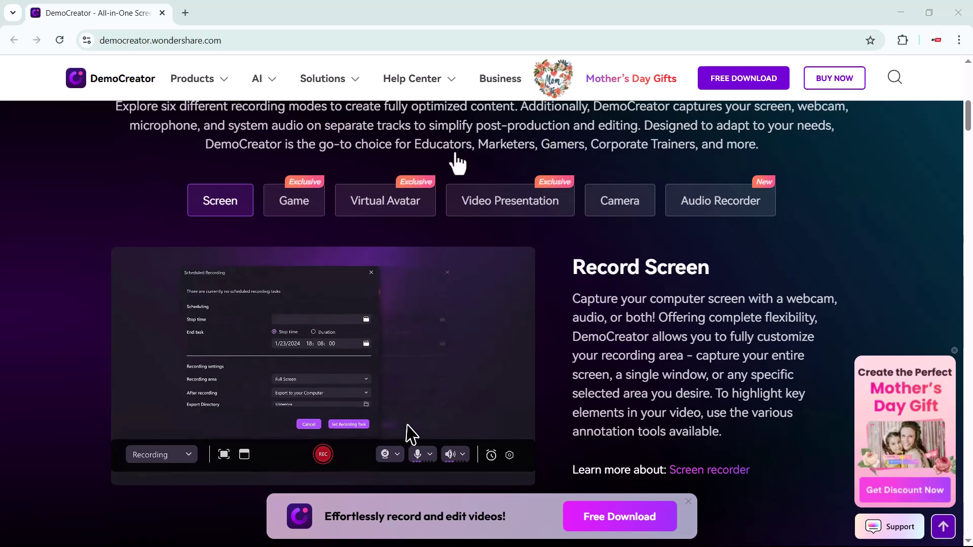
pyautogui.click(296, 201)
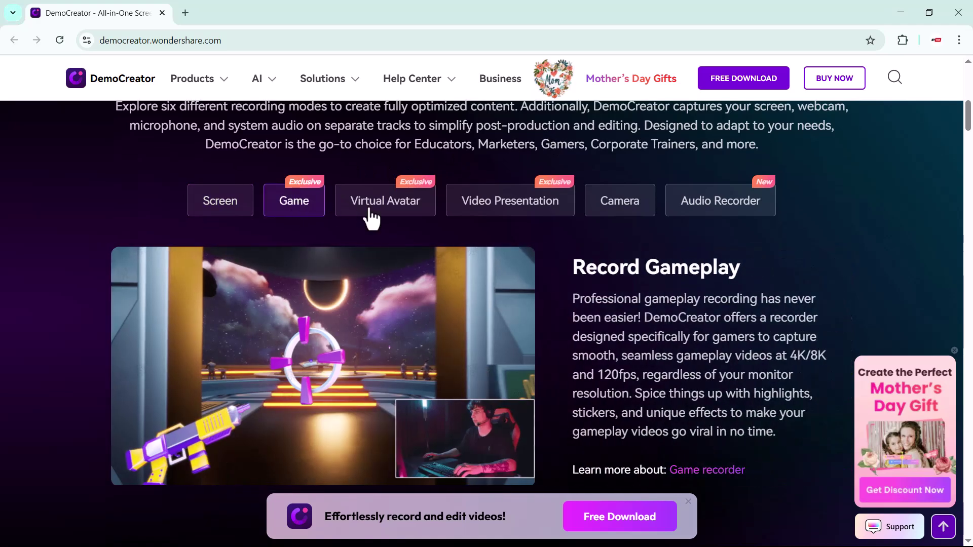
pyautogui.click(373, 213)
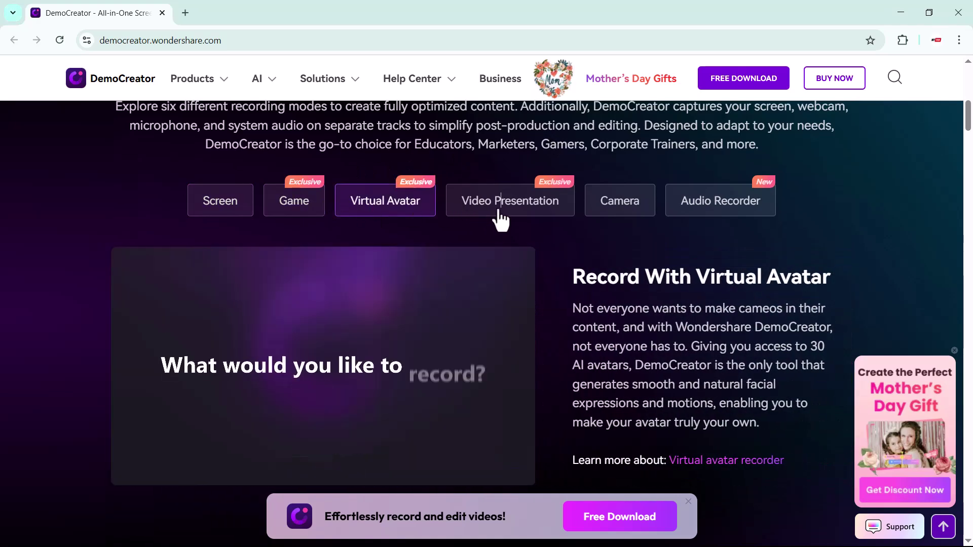
pyautogui.click(501, 219)
pyautogui.click(624, 210)
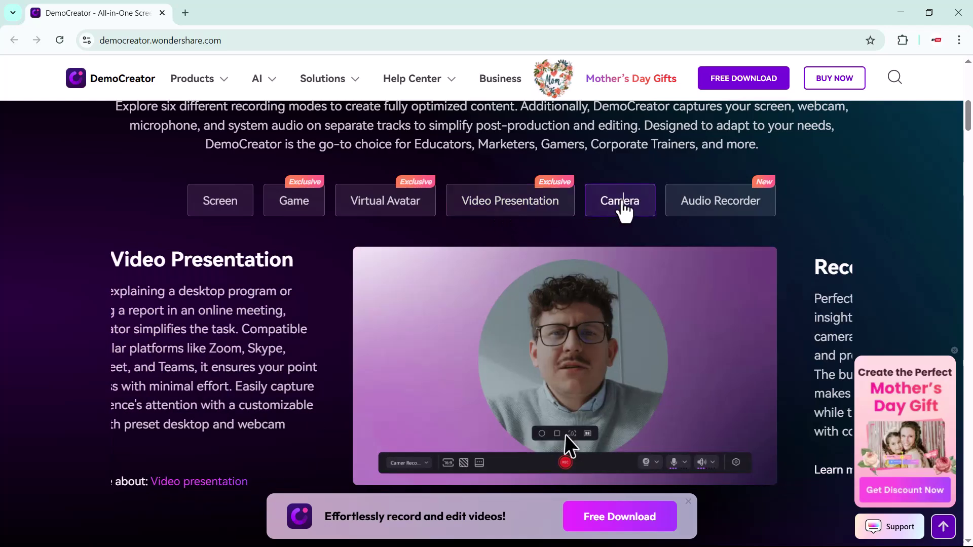
# - Scroll down to the 'Polish Your Recorded Videos With Visual Assets' section showing the Effects demo
pyautogui.scroll(-9, 692, 212)
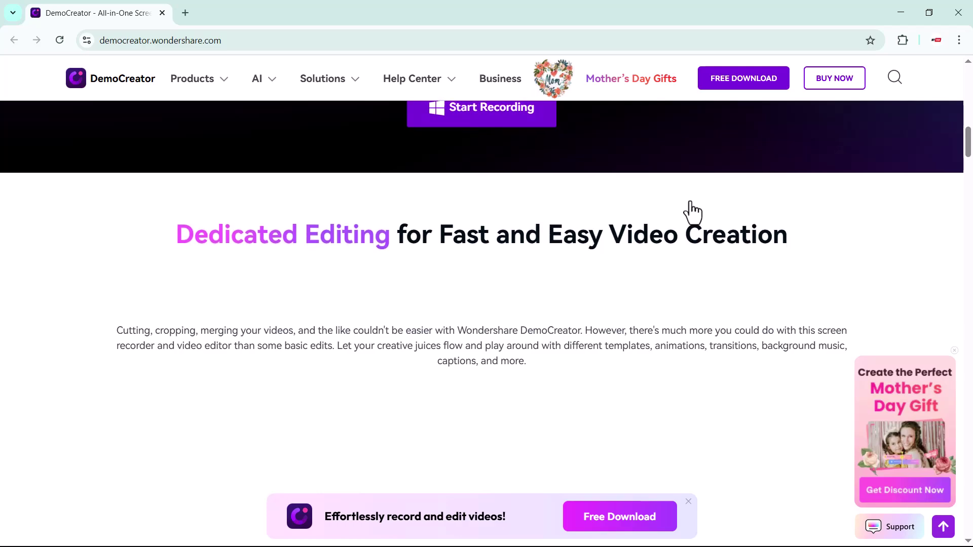
pyautogui.scroll(-8, 692, 212)
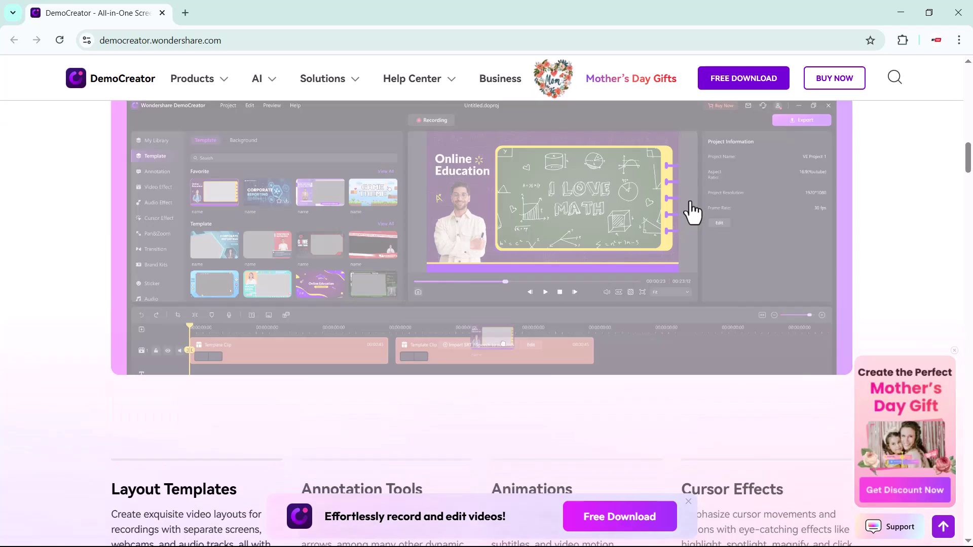
pyautogui.scroll(-8, 692, 212)
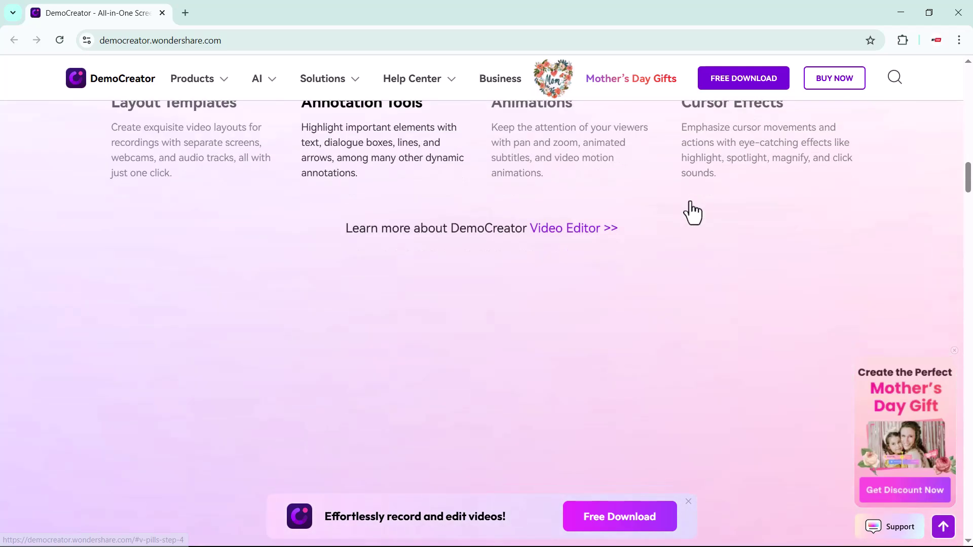
pyautogui.scroll(-3, 692, 211)
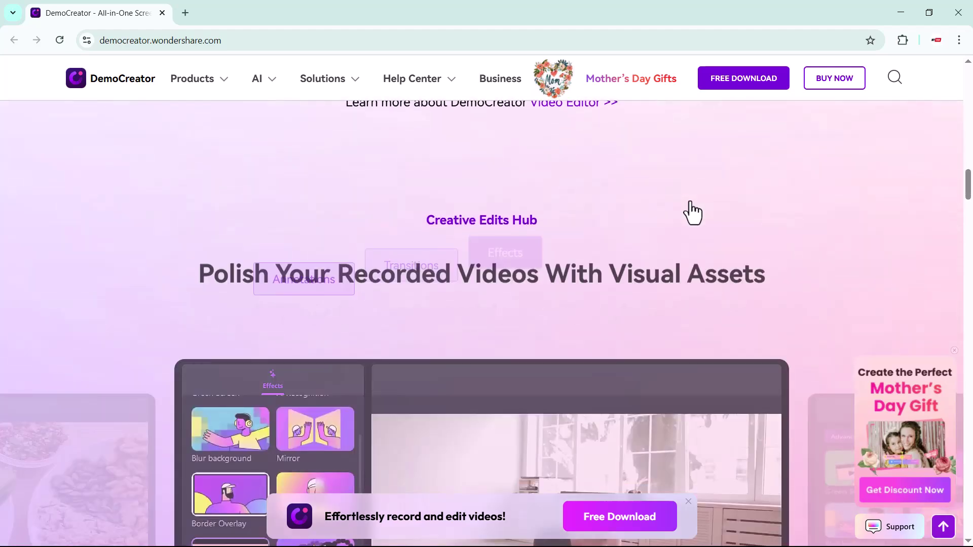
pyautogui.scroll(-3, 692, 212)
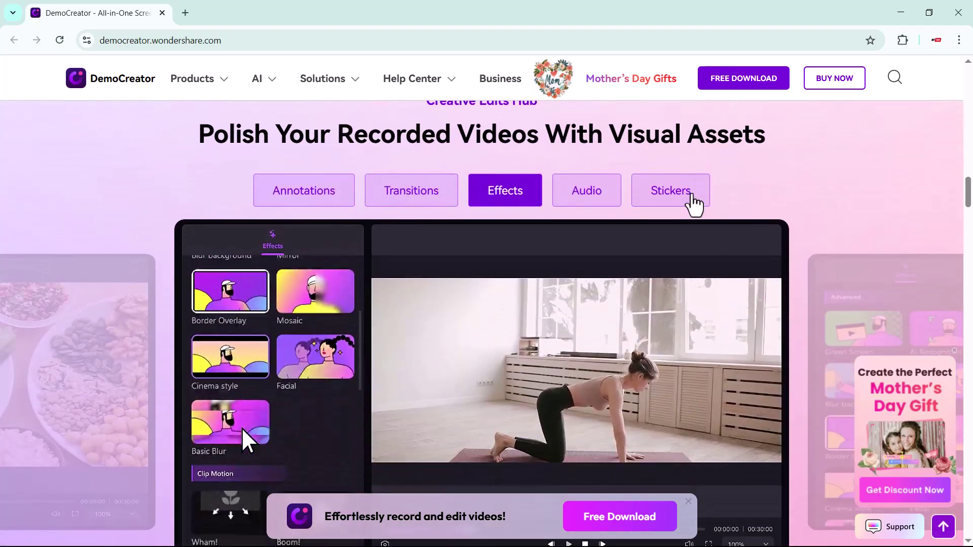